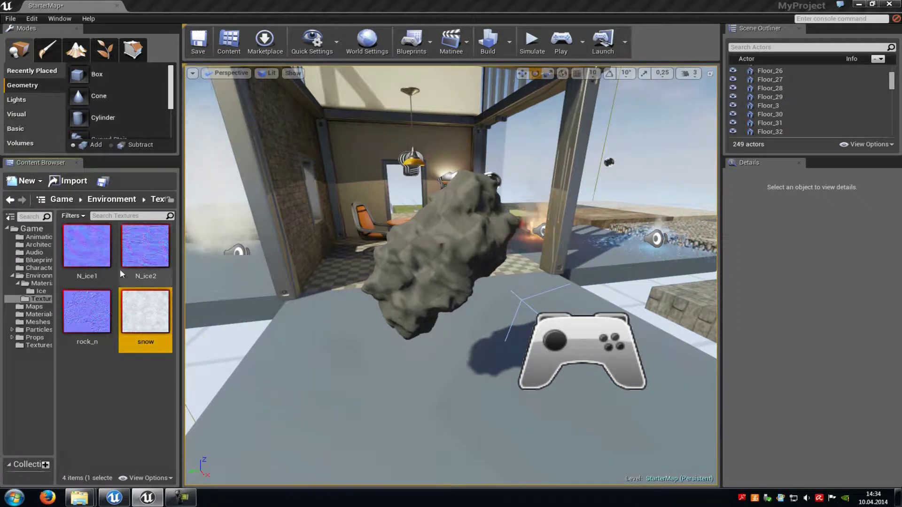
Inspect the N_ice1, N_ice2, rock_n and snow textures one after another.
double_click(97, 254)
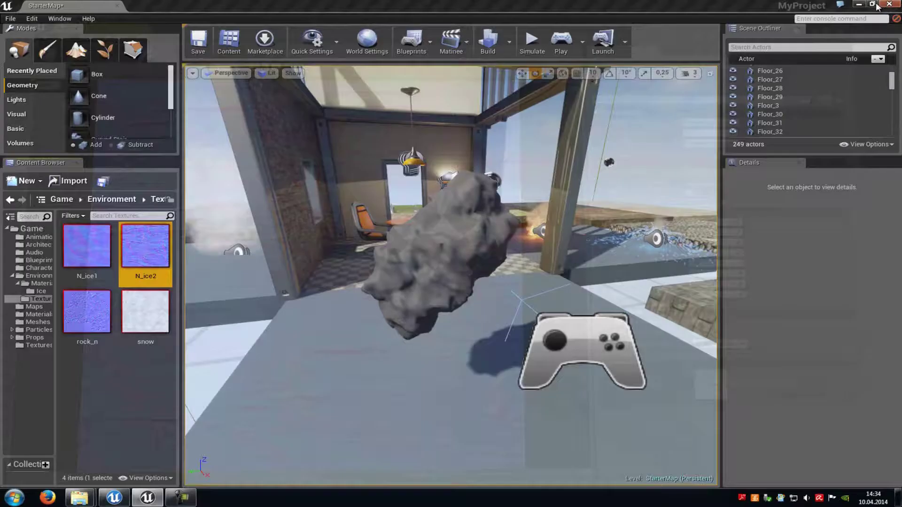
double_click(96, 311)
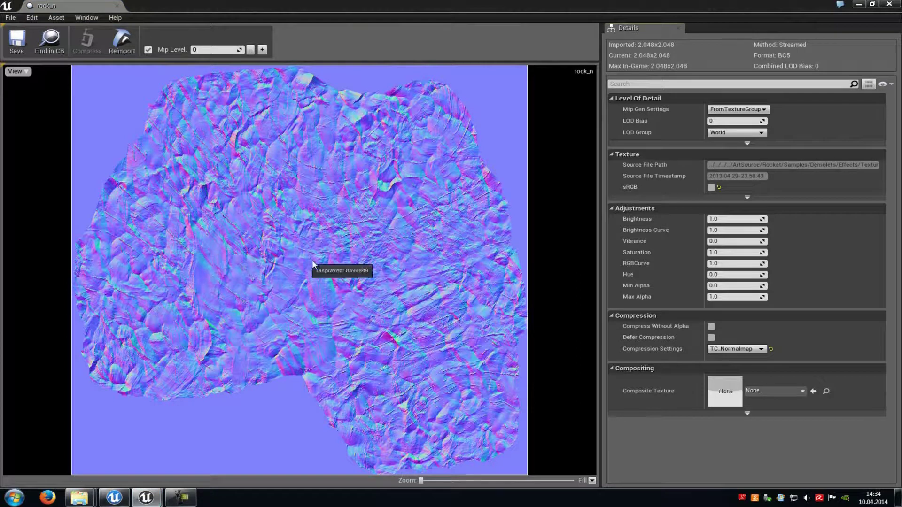
click(889, 4)
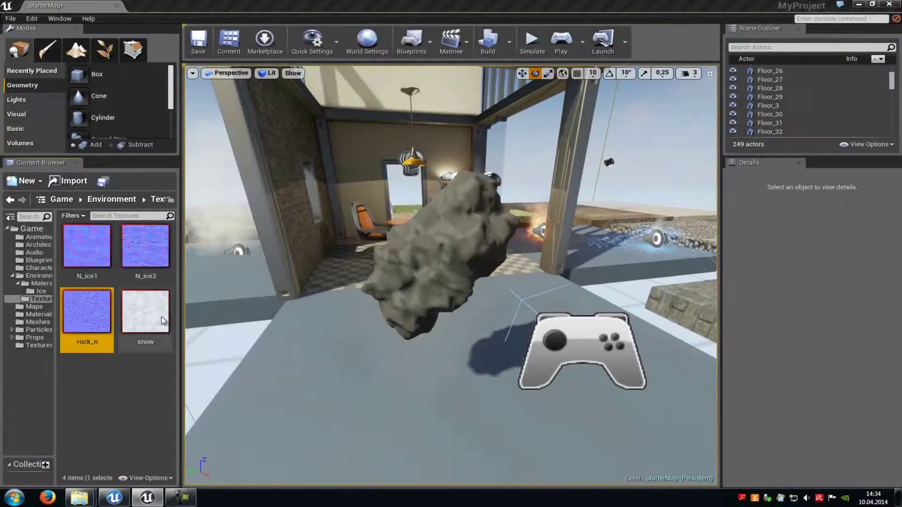
double_click(161, 317)
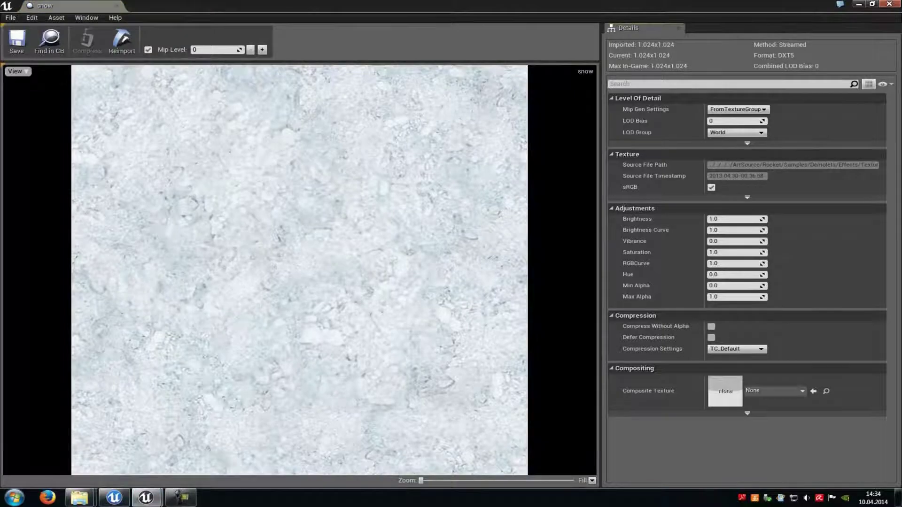
click(889, 4)
Create a material named snow_Mat from the snow texture and open it for editing.
right_click(147, 324)
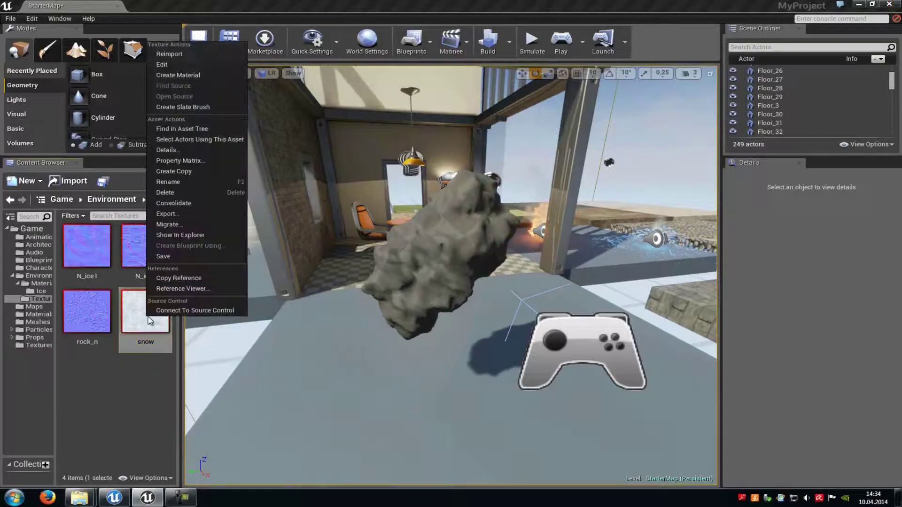
click(193, 76)
key(Return)
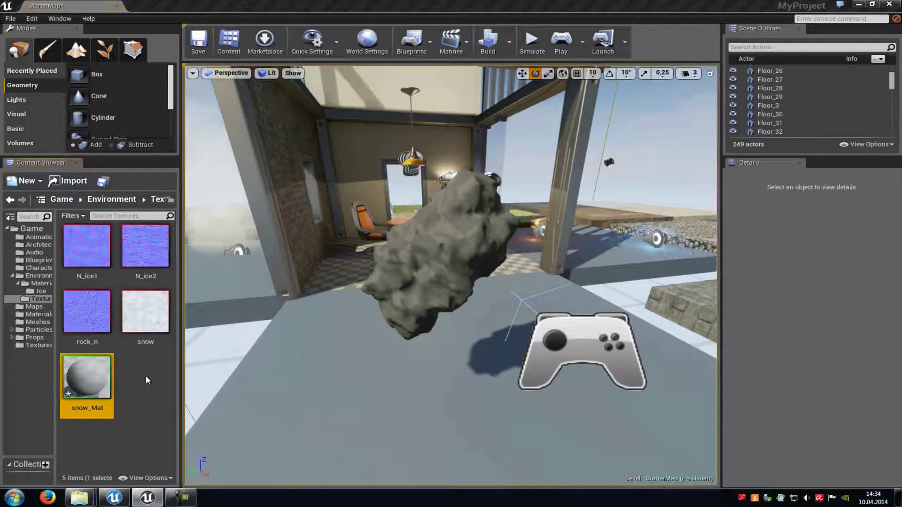
double_click(94, 377)
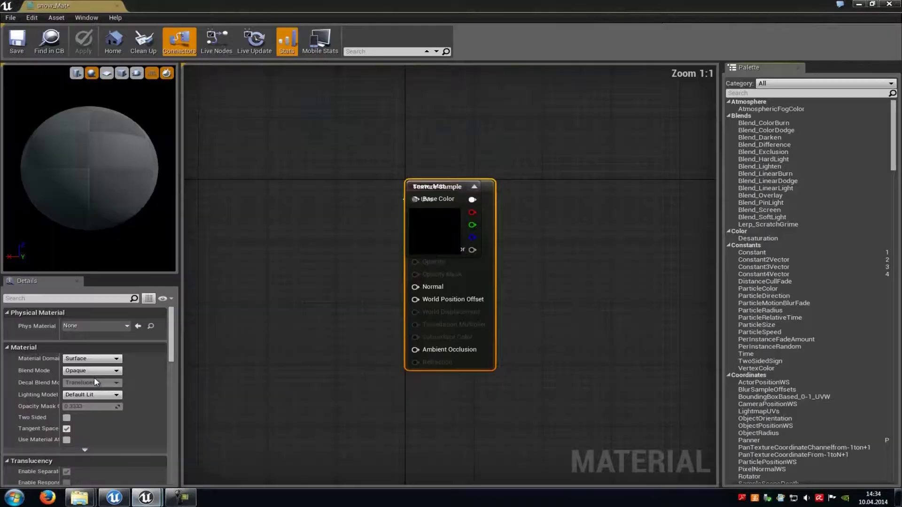
Separate the overlapping nodes by moving the snow Texture Sample to the left of the snow_Mat node.
click(450, 218)
drag(437, 233, 222, 218)
key(super)
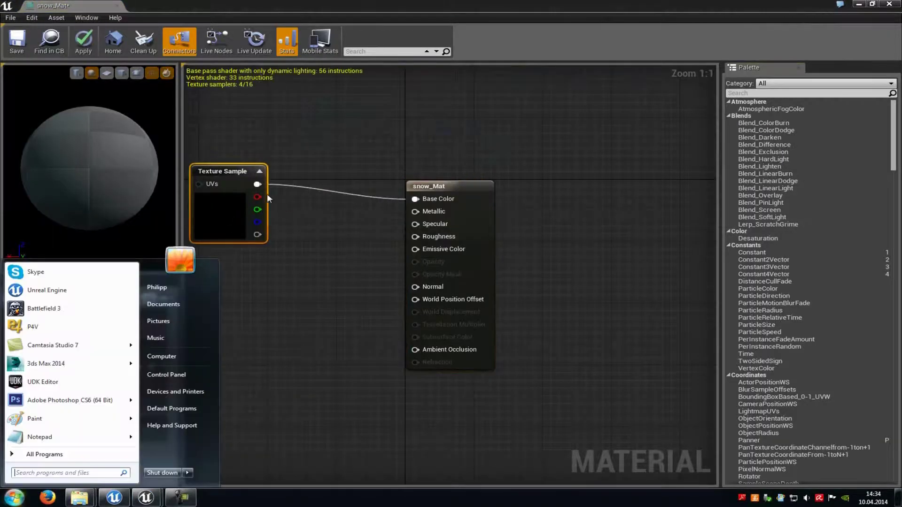
click(328, 208)
right_drag(390, 215, 461, 229)
Add a TextureCoordinate node and connect it to the UVs input of the snow Texture Sample.
click(776, 93)
text(coord)
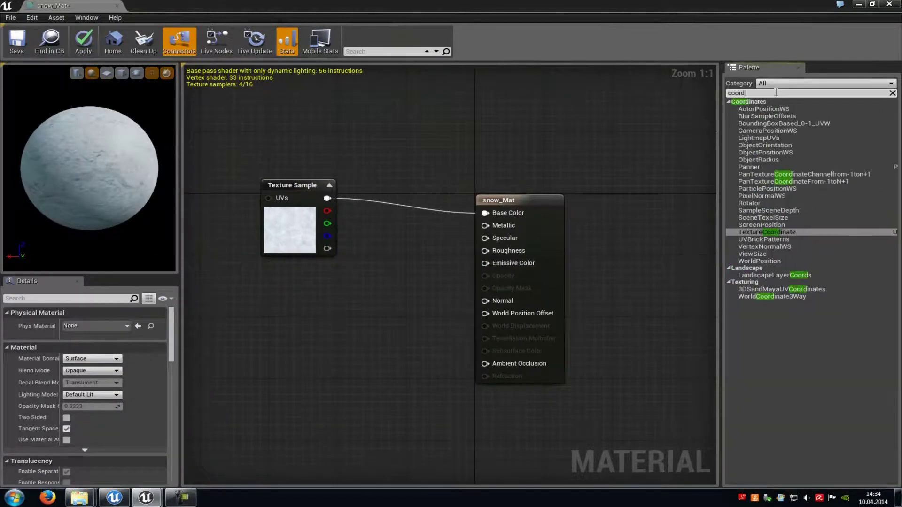
right_drag(372, 201, 495, 196)
drag(766, 232, 215, 177)
drag(281, 196, 376, 199)
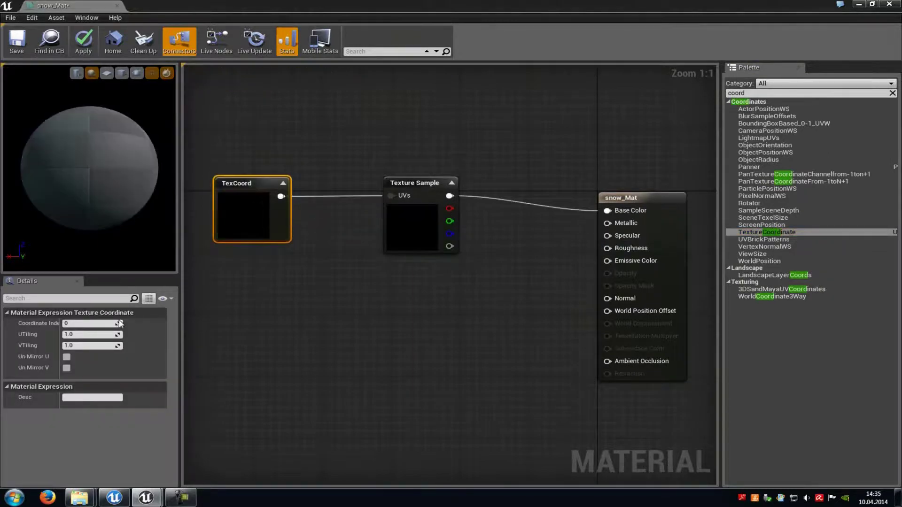
Set both UTiling and VTiling of the TexCoord node to 24.
click(100, 335)
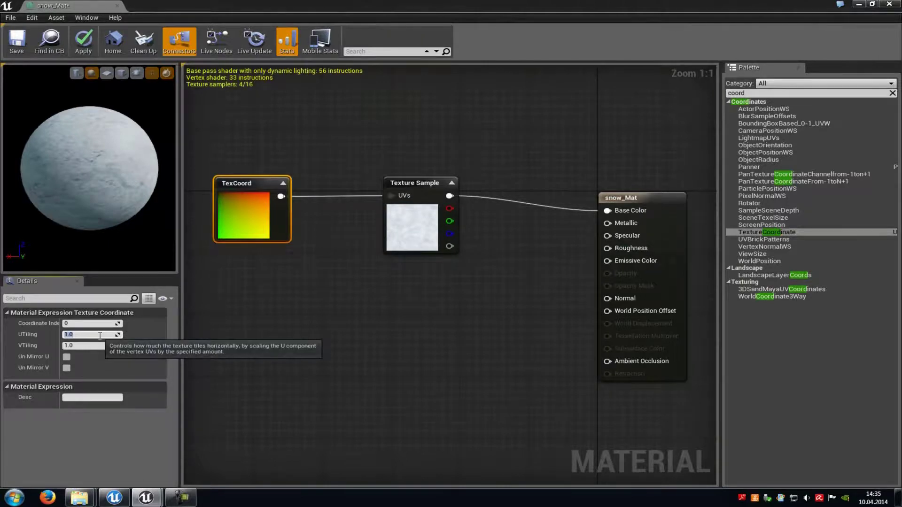
text(24)
key(Tab)
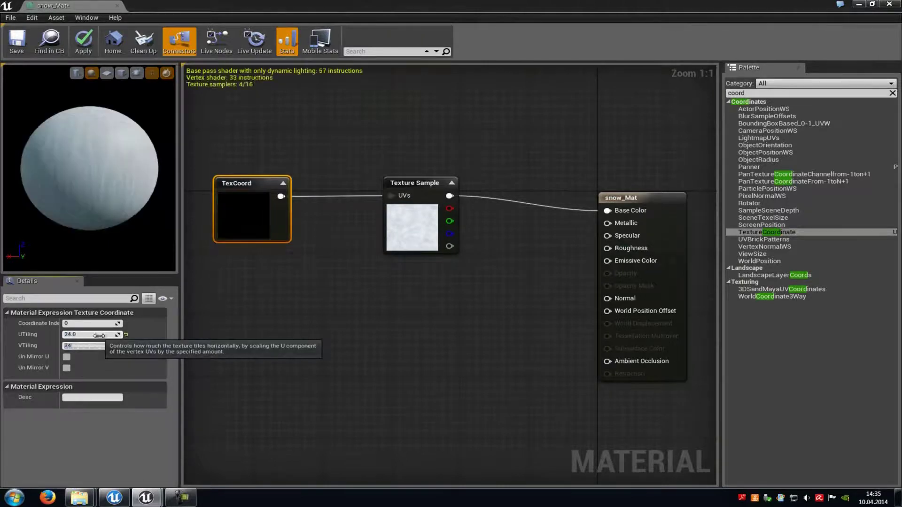
click(368, 323)
Add a Constant node below the snow Texture Sample and set its value to 1.
right_drag(468, 327, 416, 309)
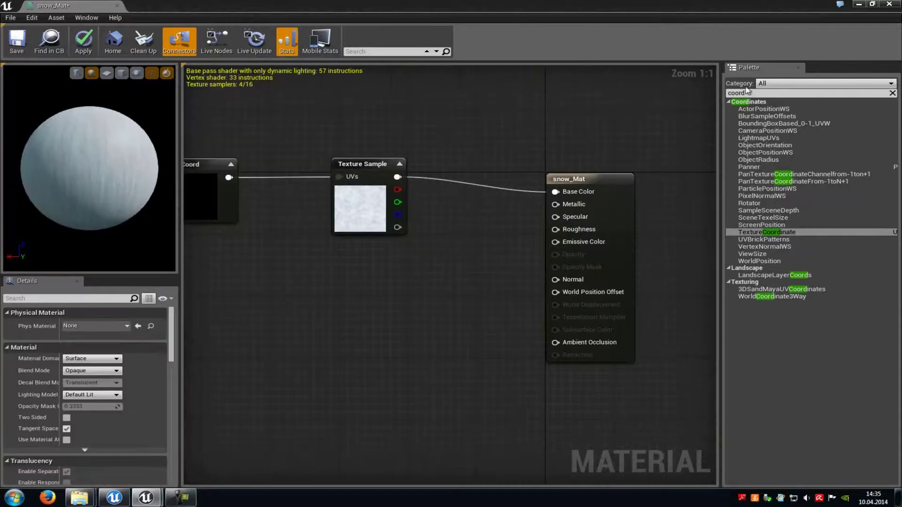
text(con)
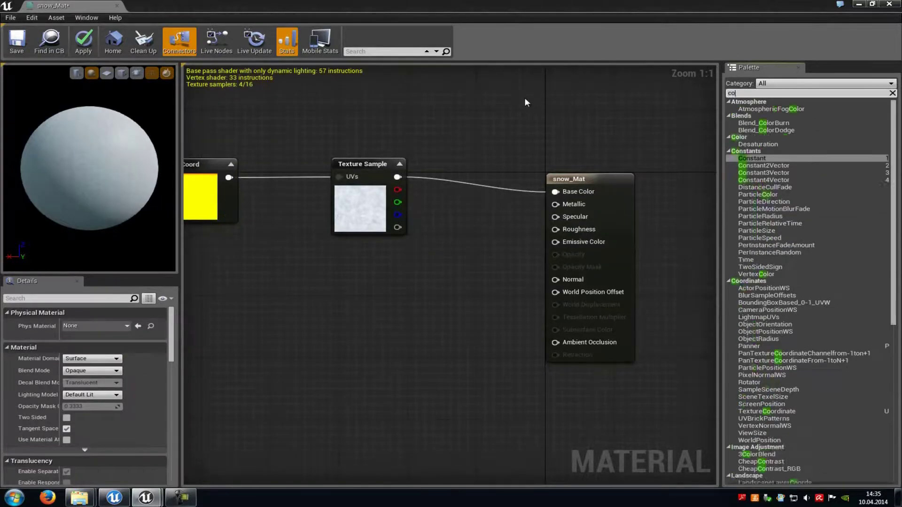
drag(750, 109, 347, 279)
click(90, 325)
text(1)
click(481, 385)
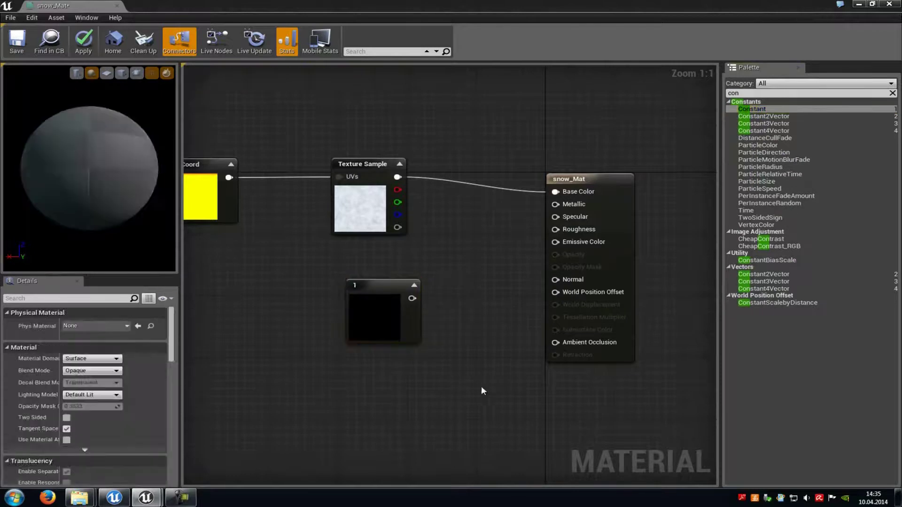
Add a second Constant node below the first one and set its value to 0.1.
right_drag(481, 385, 466, 359)
click(762, 111)
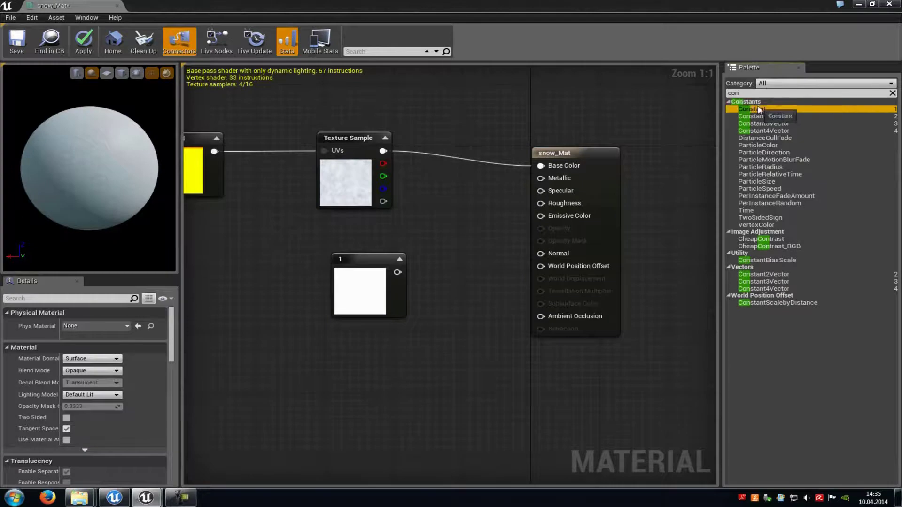
drag(751, 109, 372, 390)
click(96, 323)
text(.1)
key(Return)
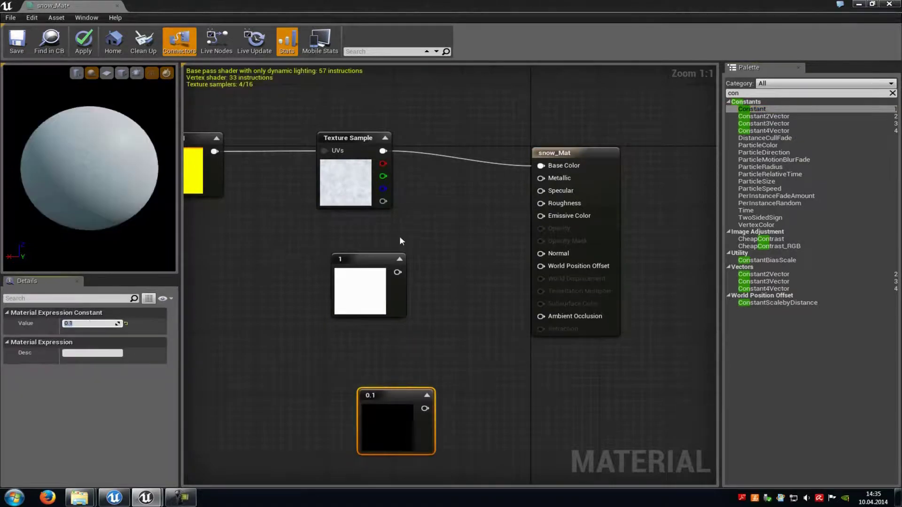
Connect the constant 1 to Specular and the constant 0.1 to Roughness on the snow_Mat node.
click(380, 270)
drag(398, 273, 540, 191)
right_drag(492, 276, 475, 229)
drag(408, 362, 525, 157)
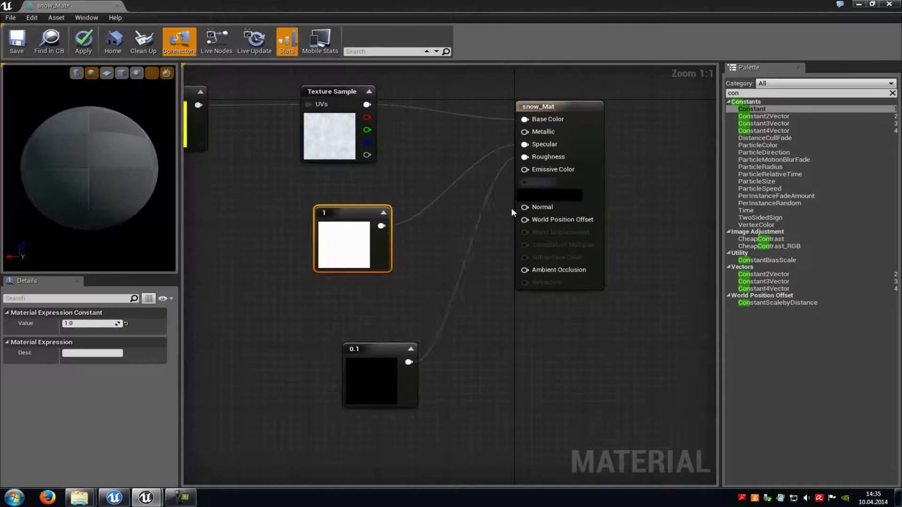
click(436, 372)
Place two Add nodes and two Multiply nodes in the free area below and left of the TexCoord node.
right_drag(376, 317, 526, 318)
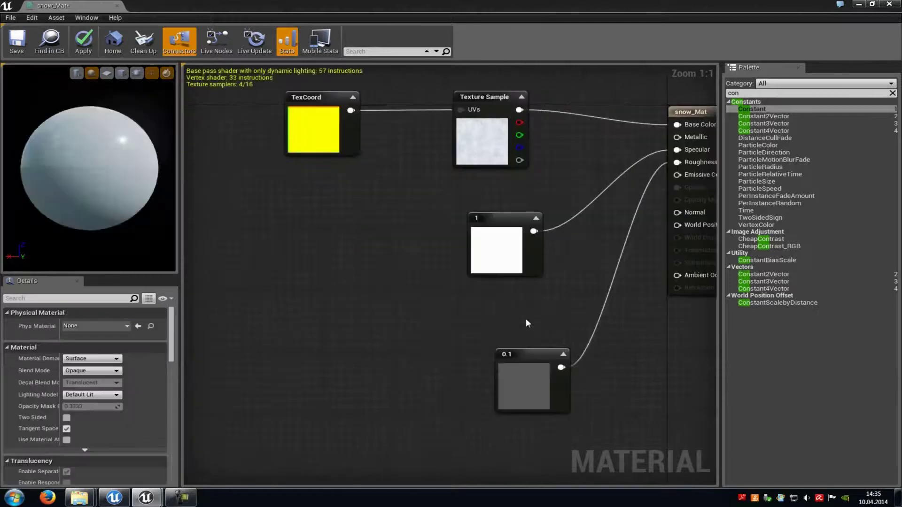
right_drag(328, 268, 366, 264)
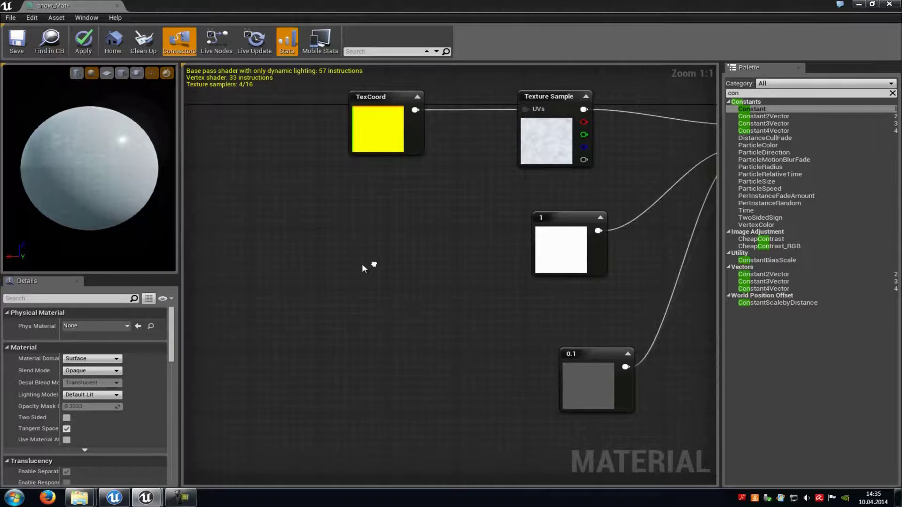
click(318, 252)
right_drag(276, 215, 348, 244)
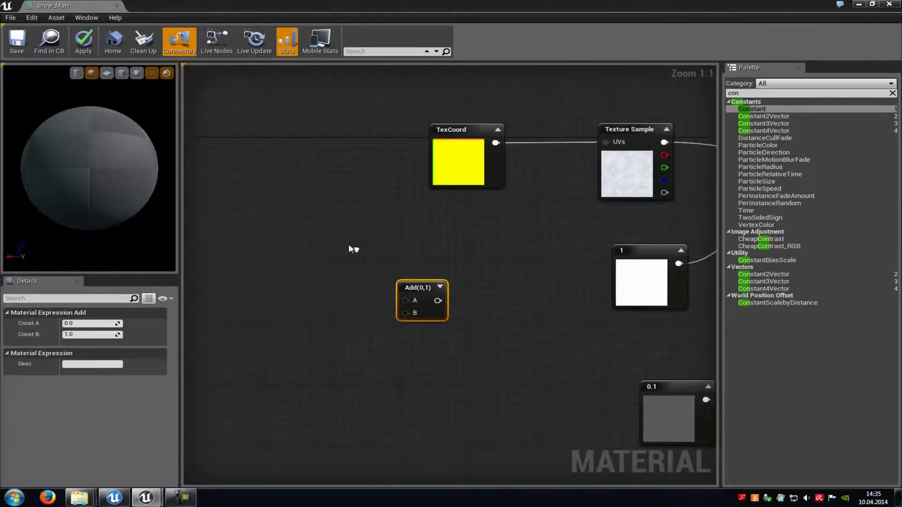
click(317, 359)
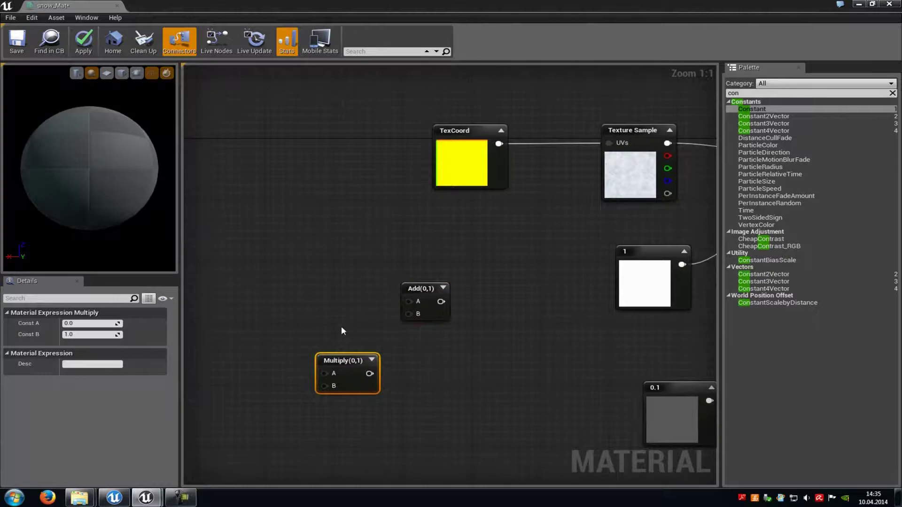
click(317, 237)
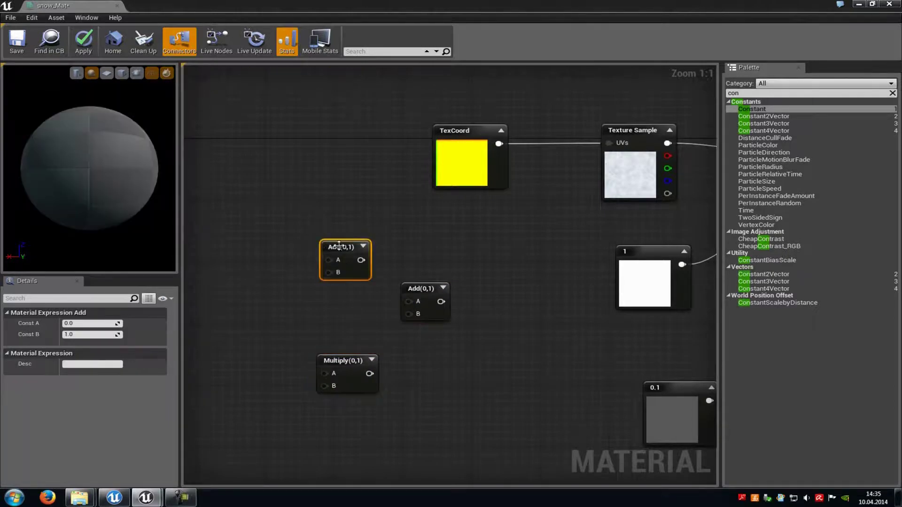
right_drag(271, 236, 339, 230)
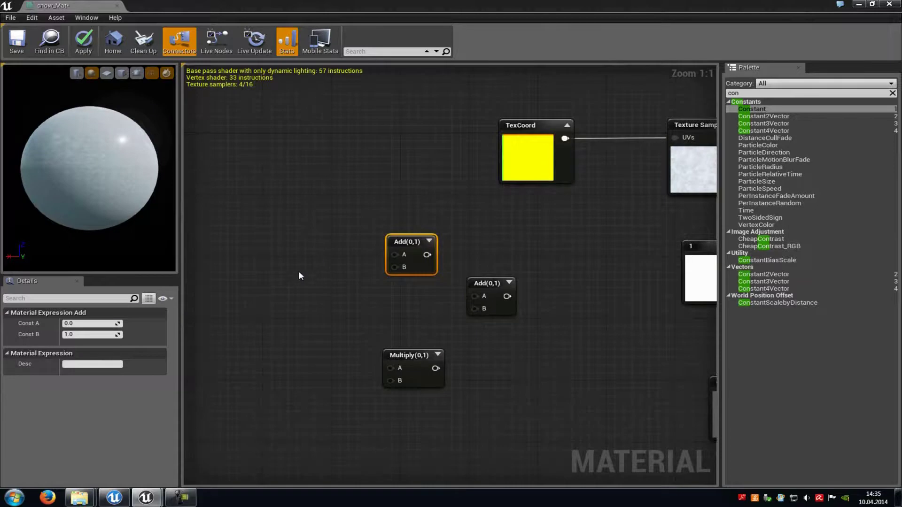
click(269, 275)
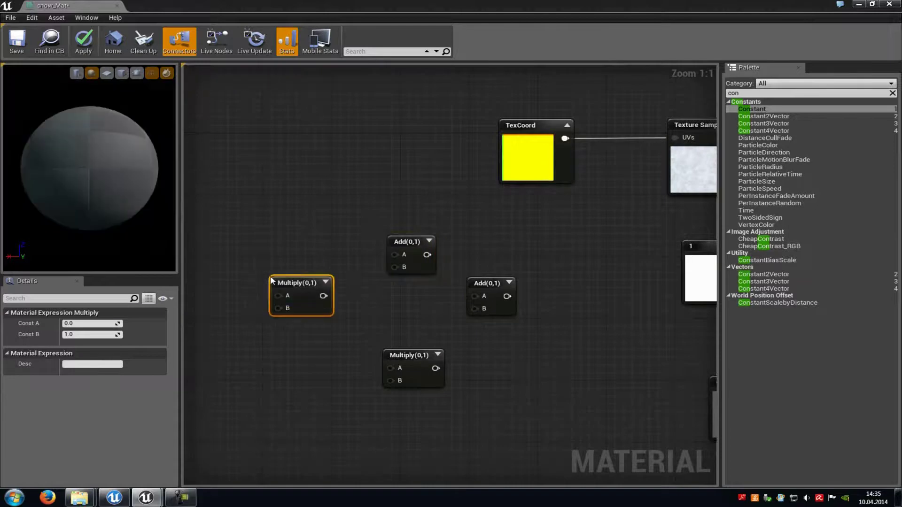
Wire the left Multiply into the upper Add's B, that Add into the right Add's A, and the lower Multiply into its B.
drag(323, 295, 471, 295)
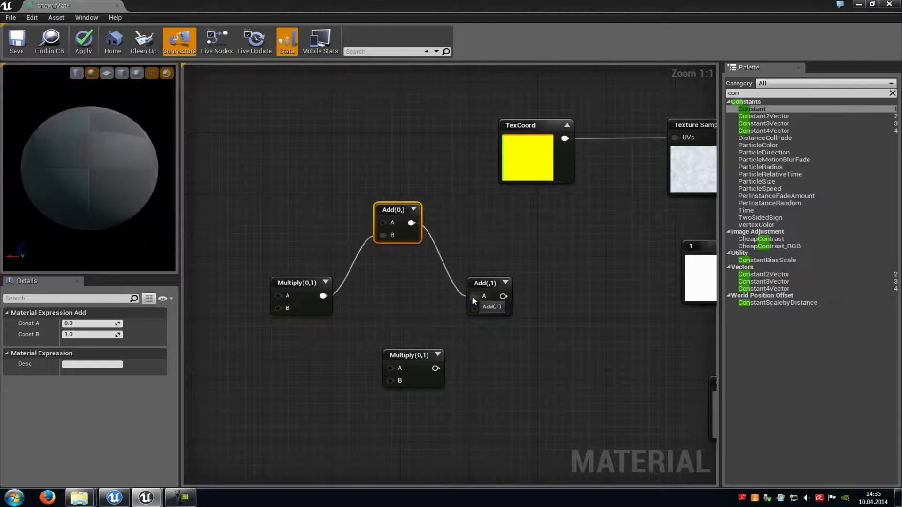
click(422, 361)
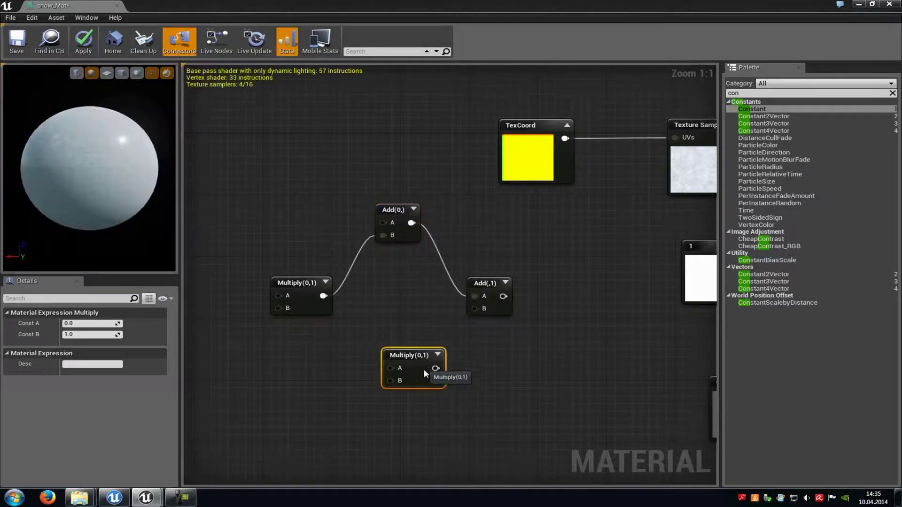
drag(480, 333, 476, 306)
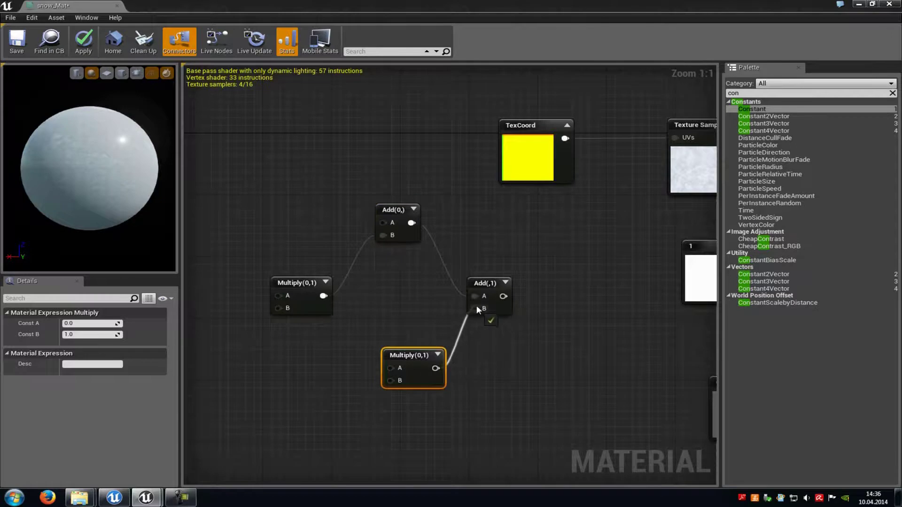
click(409, 272)
Open the rock_n texture to examine its normal map, then close it.
right_drag(390, 214, 402, 247)
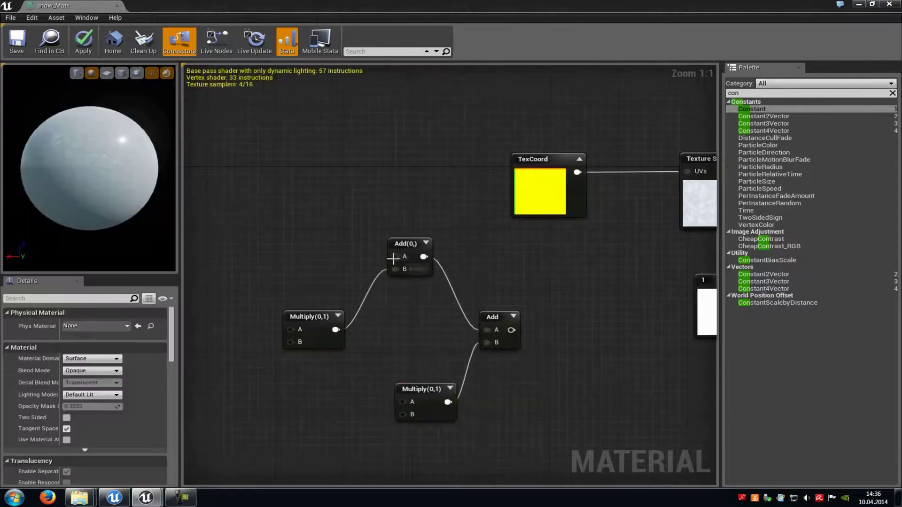
right_drag(346, 238, 372, 248)
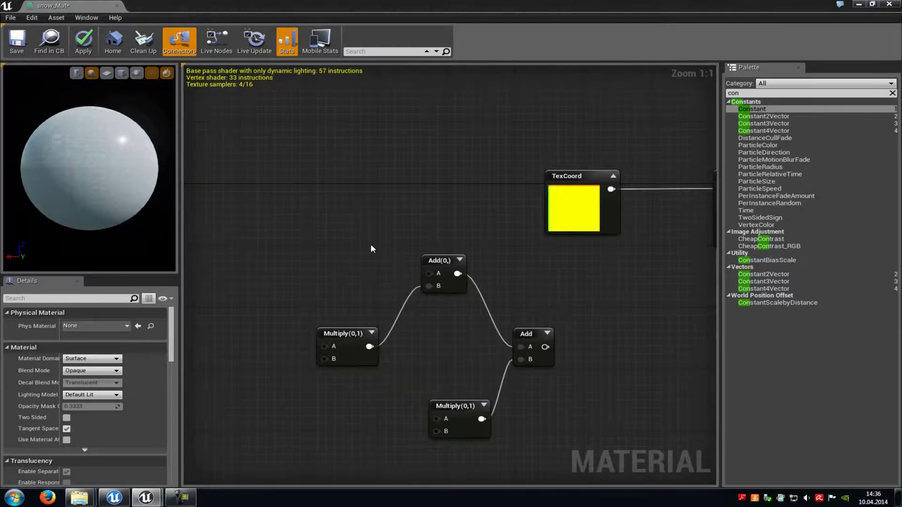
click(872, 4)
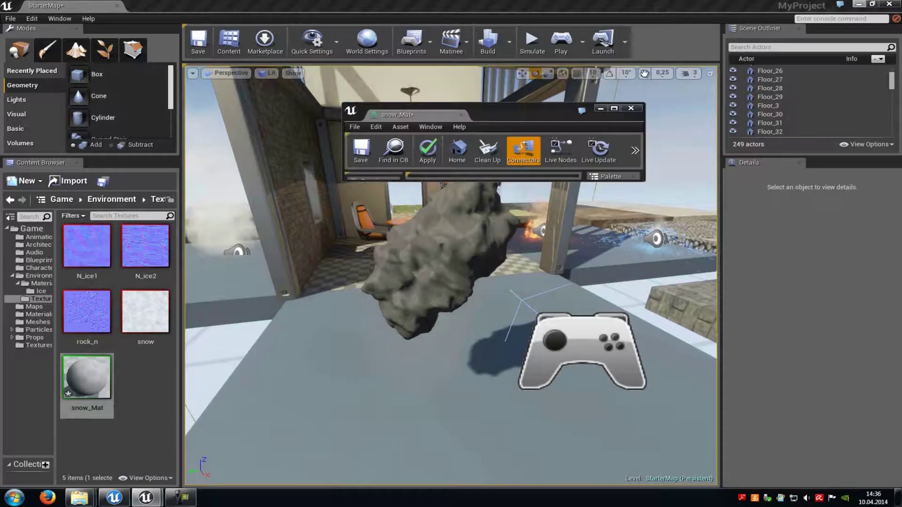
double_click(107, 312)
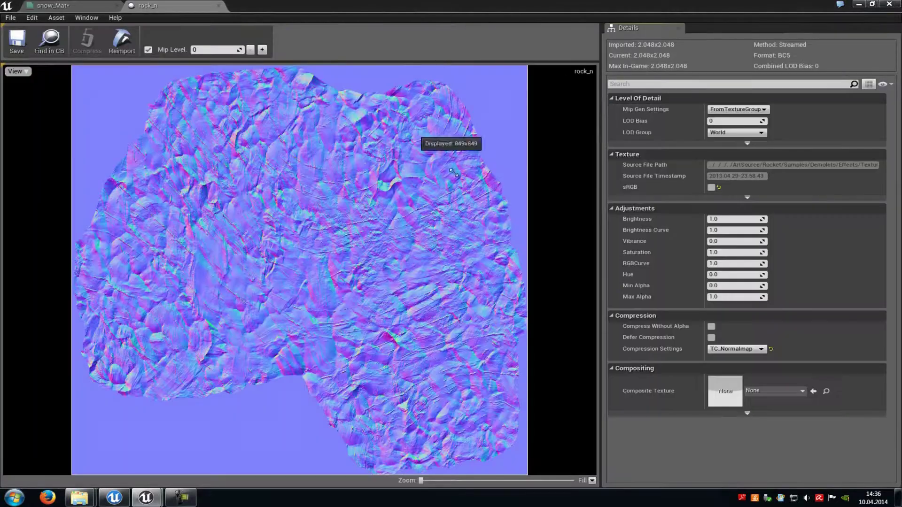
click(218, 5)
Add the rock_n normal map from the Content Browser to the snow_Mat graph as a Texture Sample node.
click(872, 3)
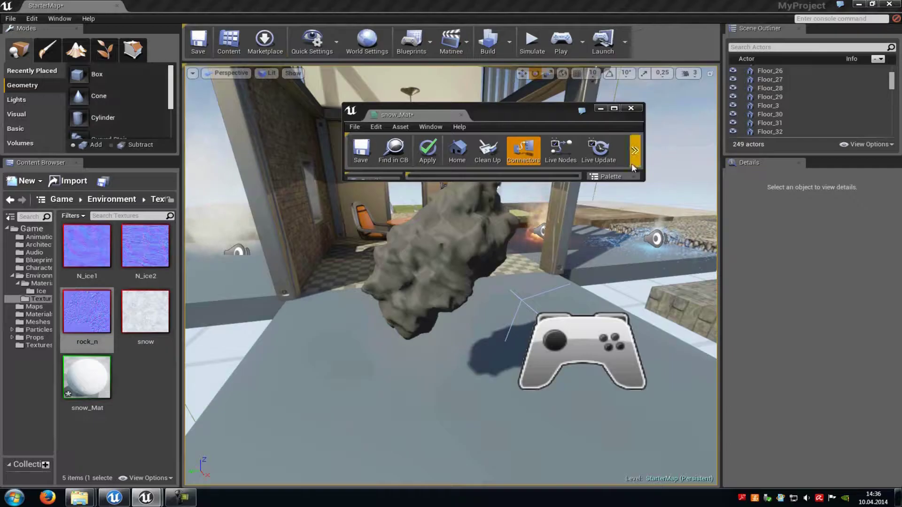
drag(642, 180, 723, 369)
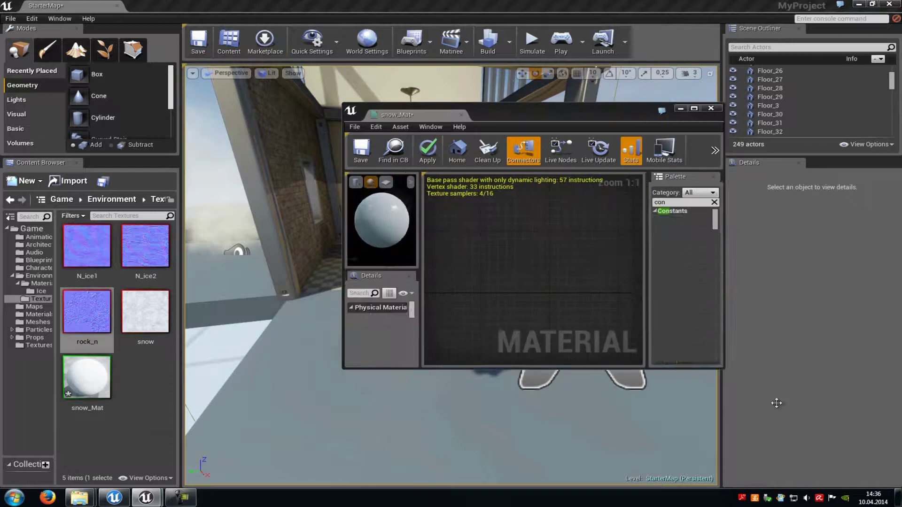
drag(87, 311, 521, 371)
double_click(727, 116)
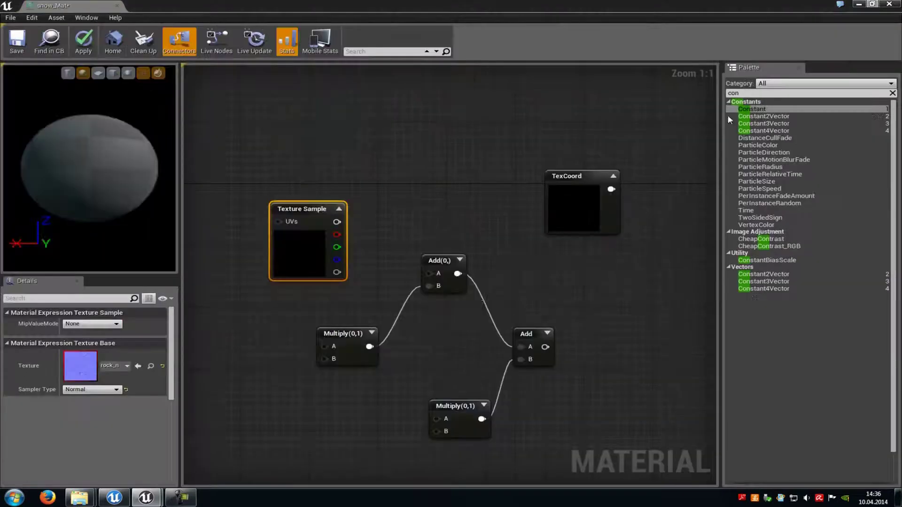
Wire the rock_n Texture Sample into the upper Add's A, and a new Constant3Vector into the left Multiply's B.
drag(429, 267, 429, 261)
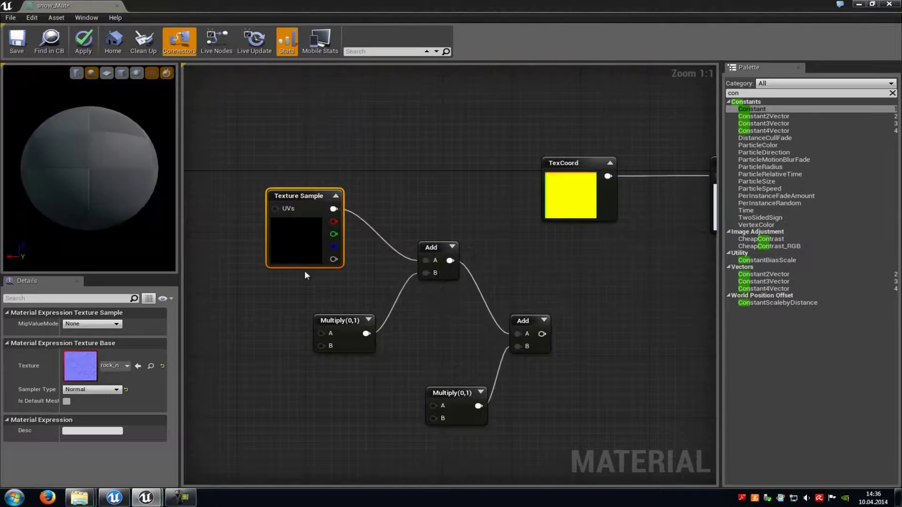
right_drag(286, 280, 380, 253)
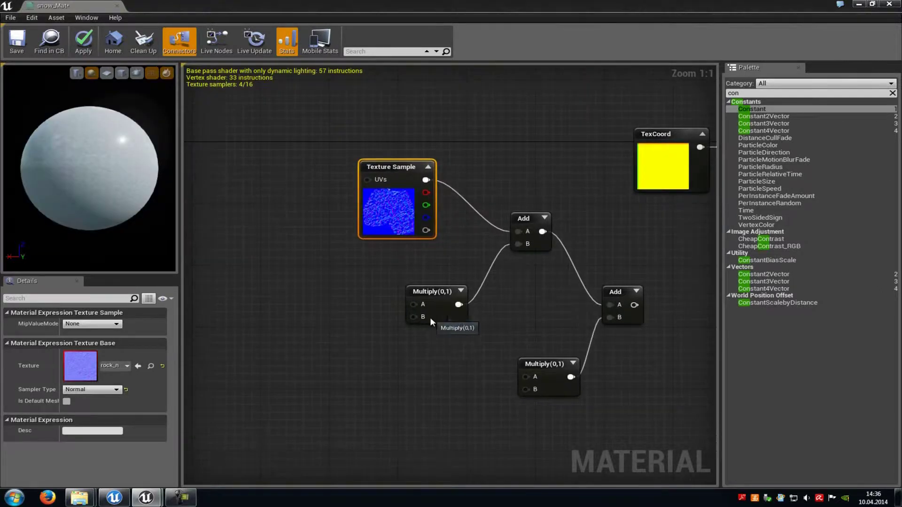
click(756, 93)
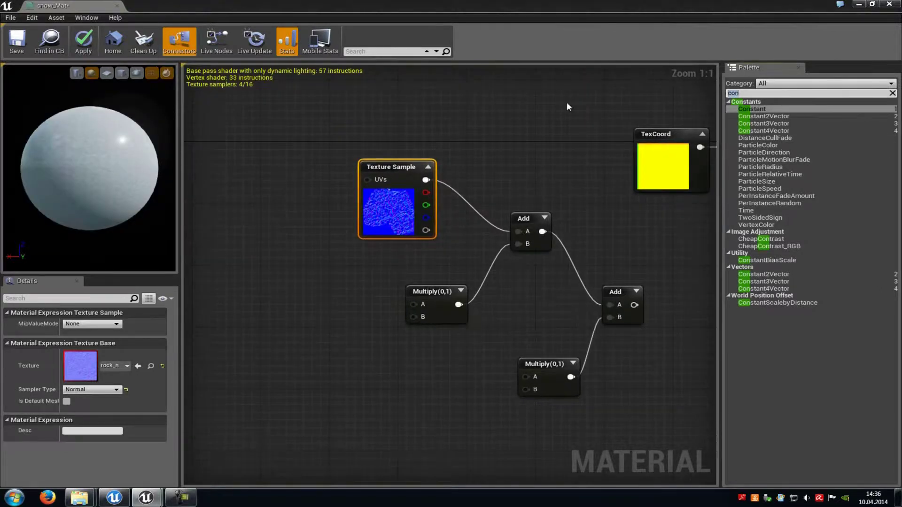
click(762, 123)
drag(761, 123, 242, 369)
drag(309, 385, 415, 318)
Set the Constant3Vector's R and G to 0.5.
click(83, 334)
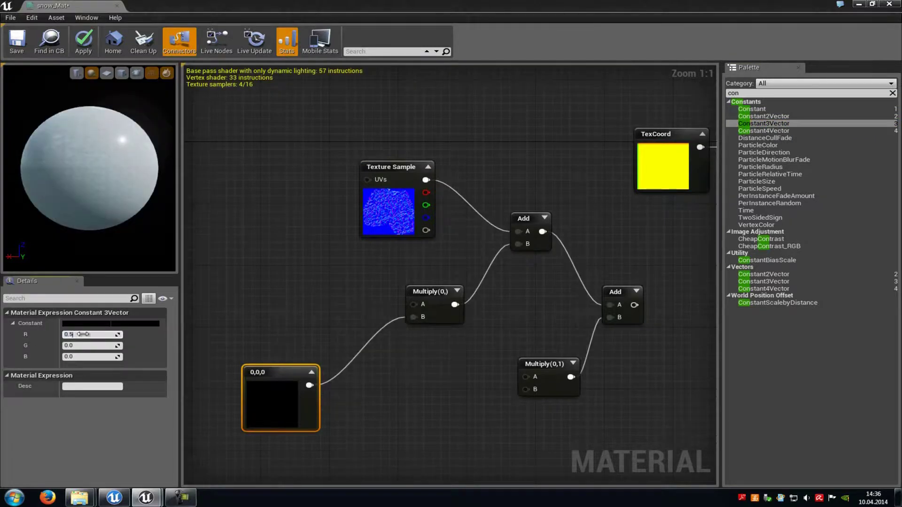
key(Tab)
text(0.5)
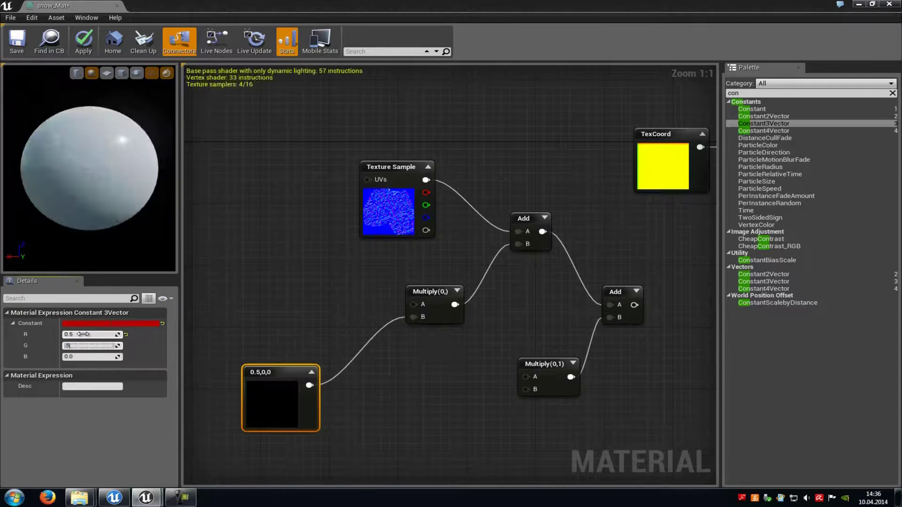
key(Return)
click(337, 288)
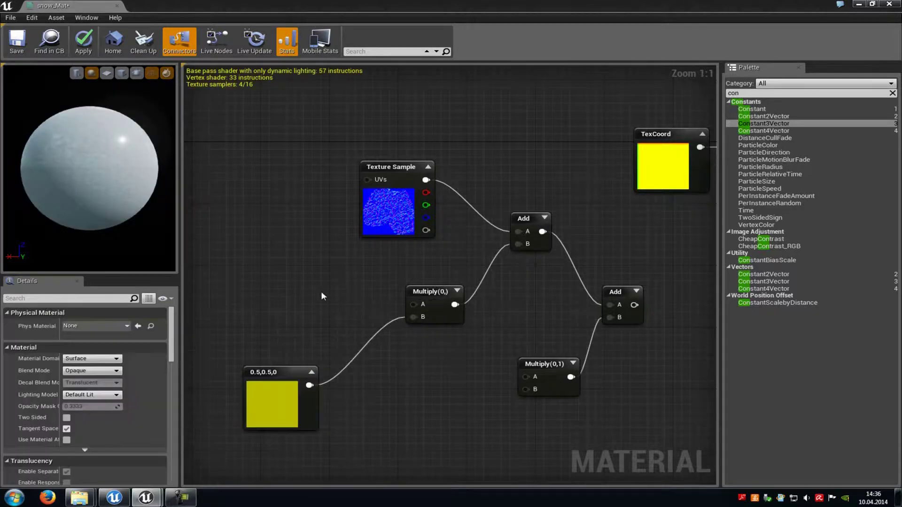
Add the N_ice1 normal map from the Content Browser as a Texture Sample and wire it into the left Multiply's A.
click(857, 4)
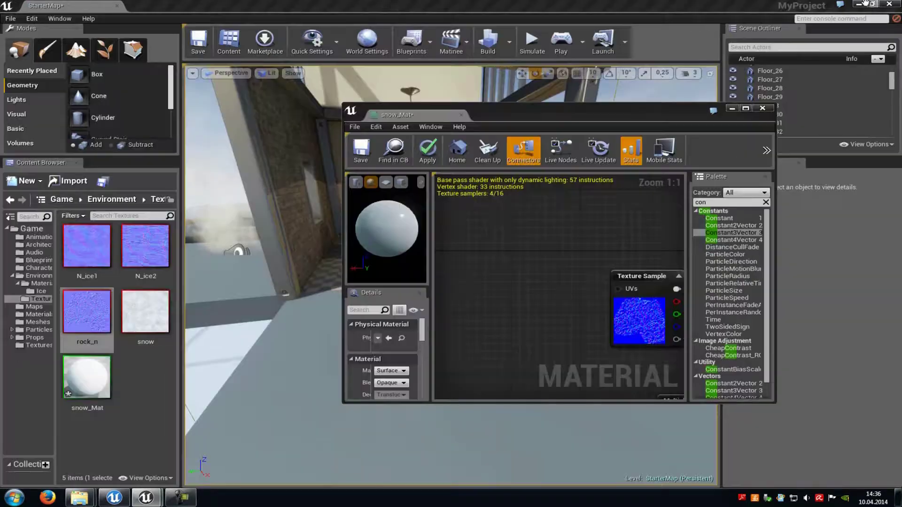
drag(86, 246, 461, 319)
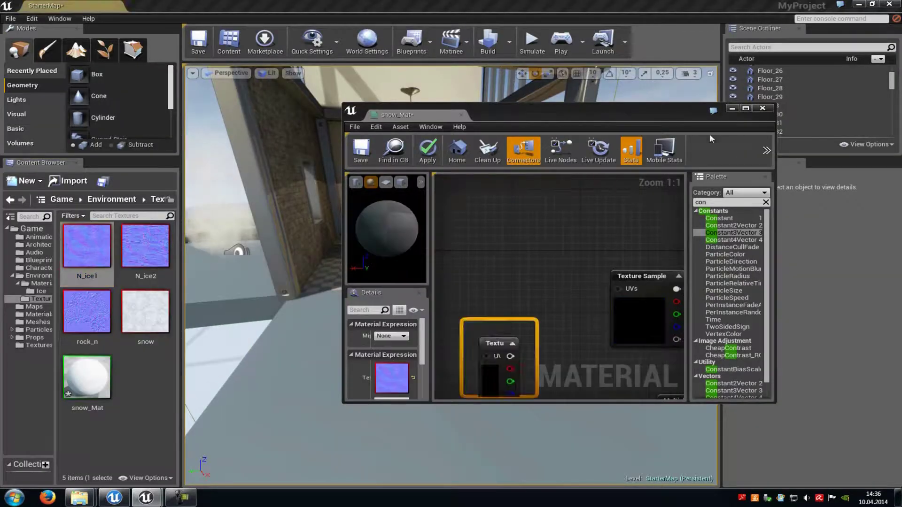
click(744, 108)
drag(281, 229, 408, 302)
right_drag(407, 302, 474, 307)
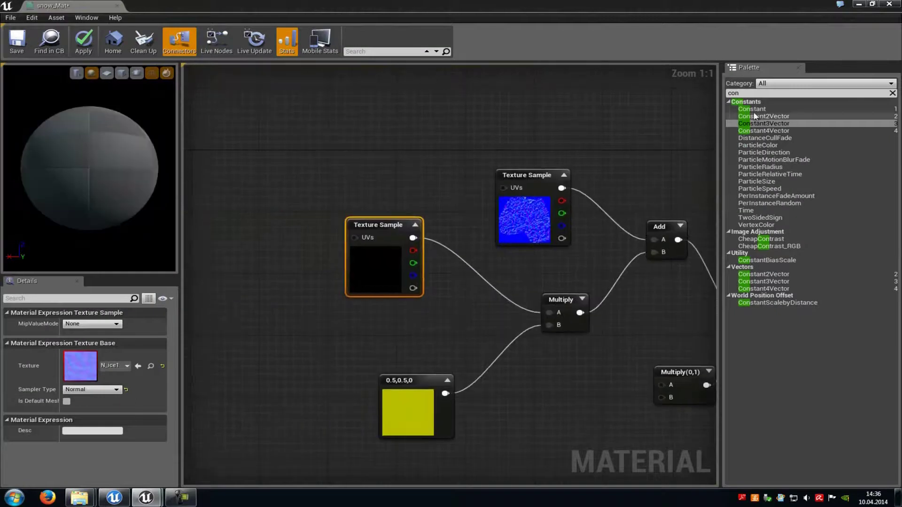
Add a TextureCoordinate node and wire it into the UVs of the N_ice1 Texture Sample.
drag(748, 93, 632, 91)
text(coord)
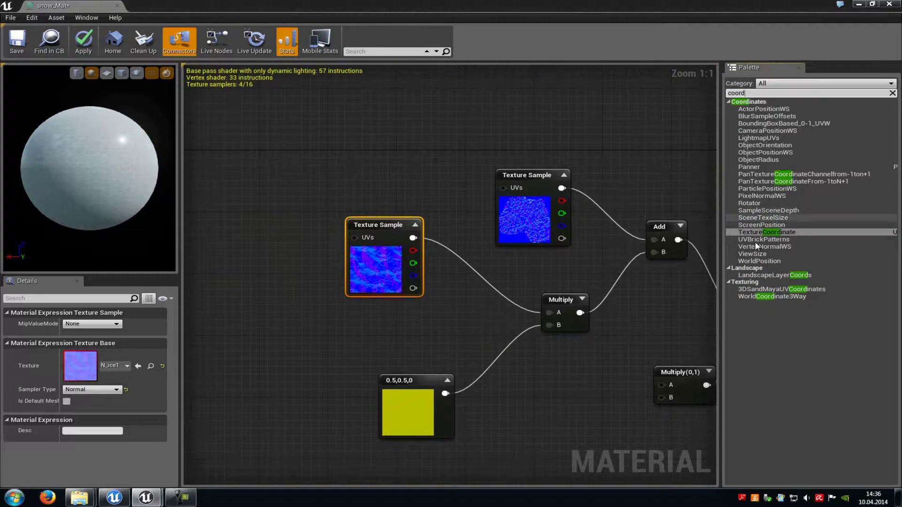
drag(769, 232, 211, 209)
drag(278, 230, 357, 239)
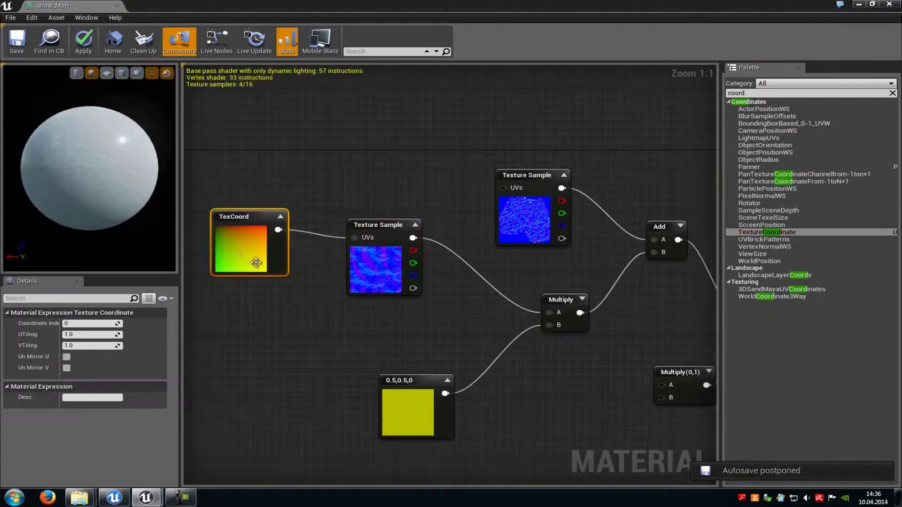
Set both UTiling and VTiling of the N_ice1 TexCoord to 11.
click(79, 334)
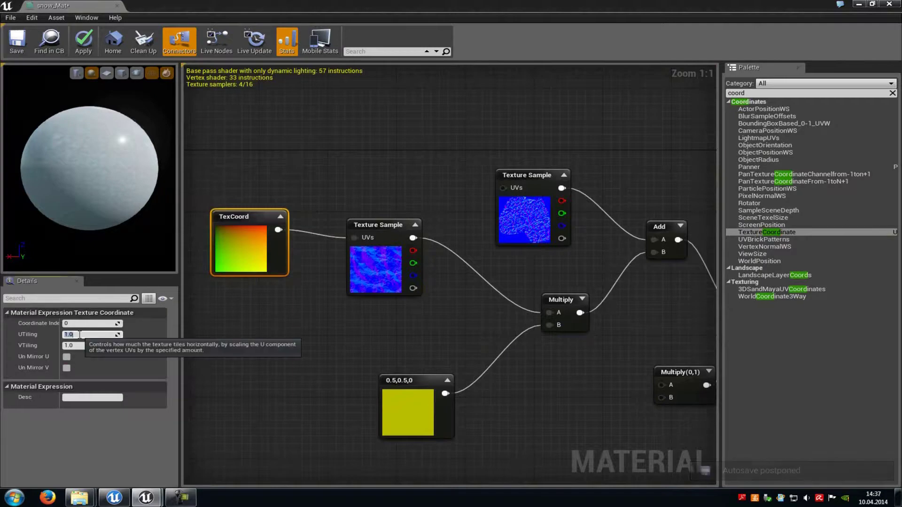
text(11)
key(Tab)
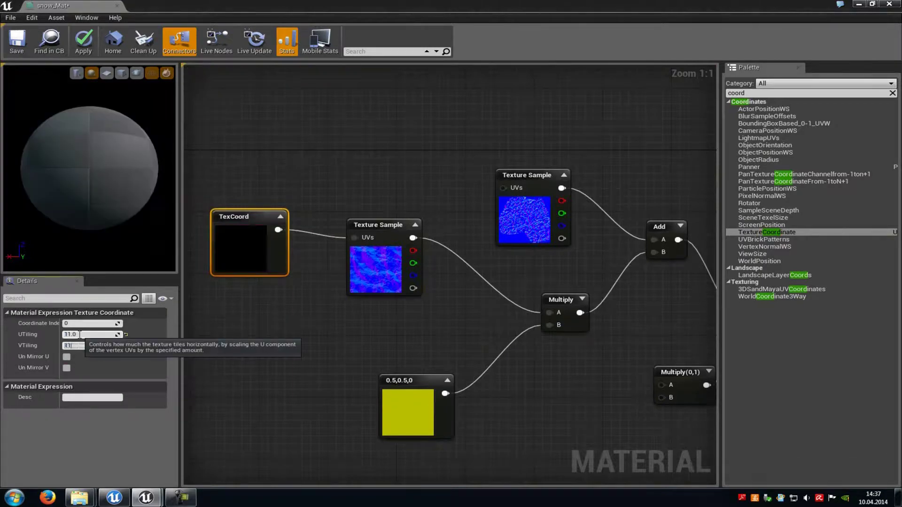
click(593, 369)
Add the N_ice2 normal map from the Content Browser as a Texture Sample and wire it into the lower Multiply's A.
right_drag(593, 369, 460, 297)
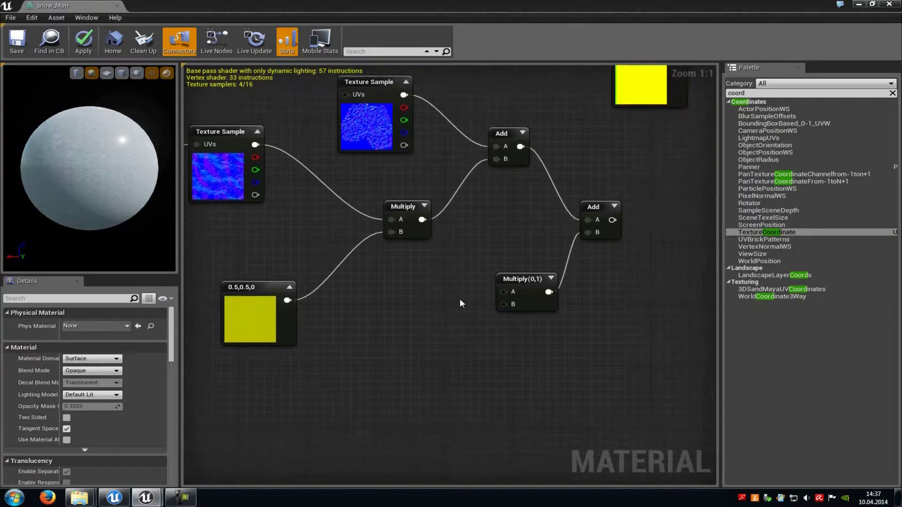
click(872, 5)
drag(145, 245, 558, 351)
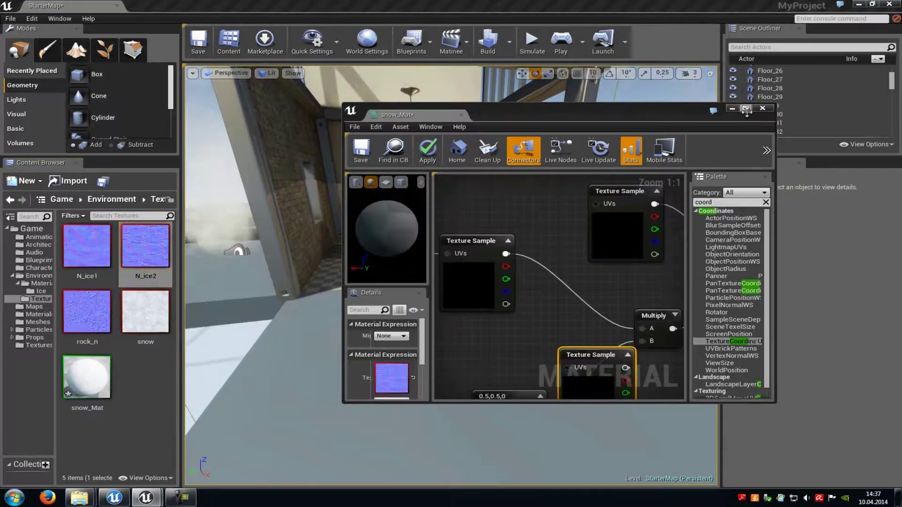
double_click(582, 114)
drag(345, 284, 370, 386)
drag(392, 340, 501, 294)
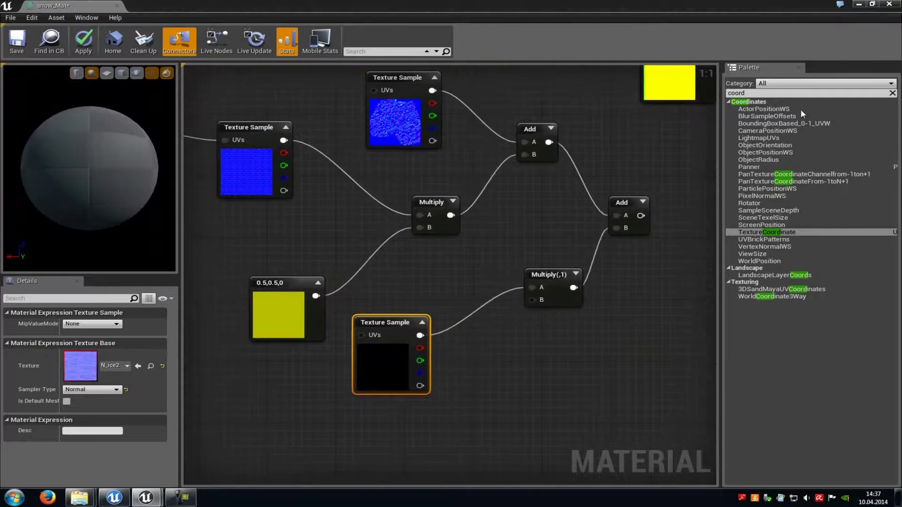
Add another TextureCoordinate node and wire it into the UVs of the N_ice2 Texture Sample.
text(coor)
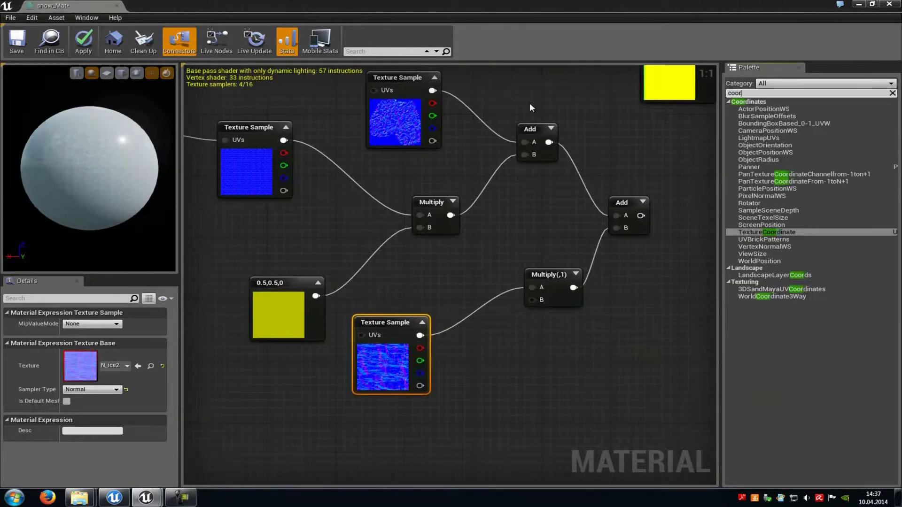
drag(767, 233, 225, 401)
drag(344, 385, 418, 300)
Set the N_ice2 TexCoord's UTiling to 11 and edit its VTiling.
text(11)
click(81, 347)
key(alt+space)
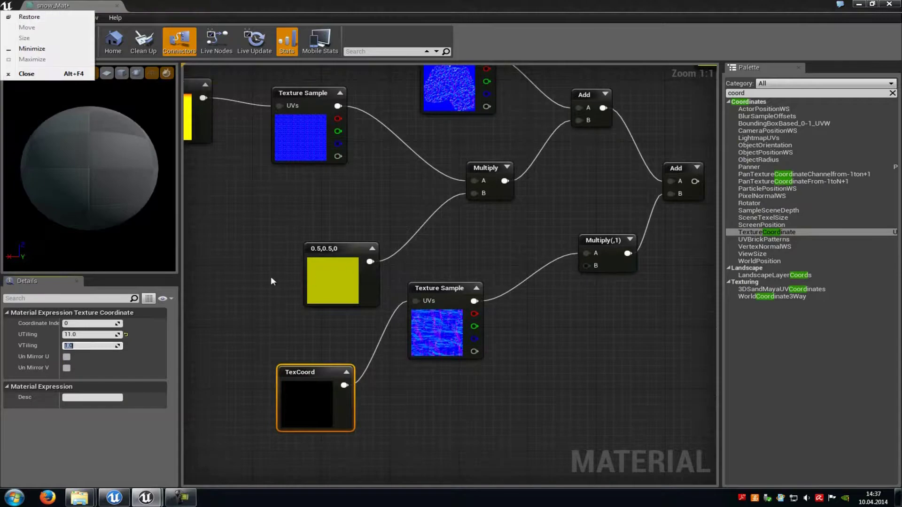
click(270, 276)
drag(306, 372, 297, 373)
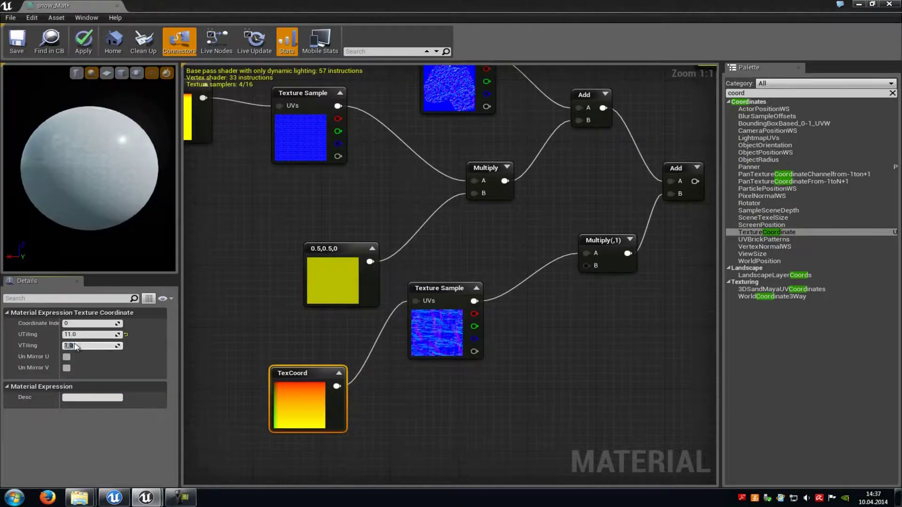
click(274, 315)
Wire the 0.5,0.5,0 constant into the lower Multiply's B, and the final Add into snow_Mat's Normal input.
right_drag(275, 315, 214, 308)
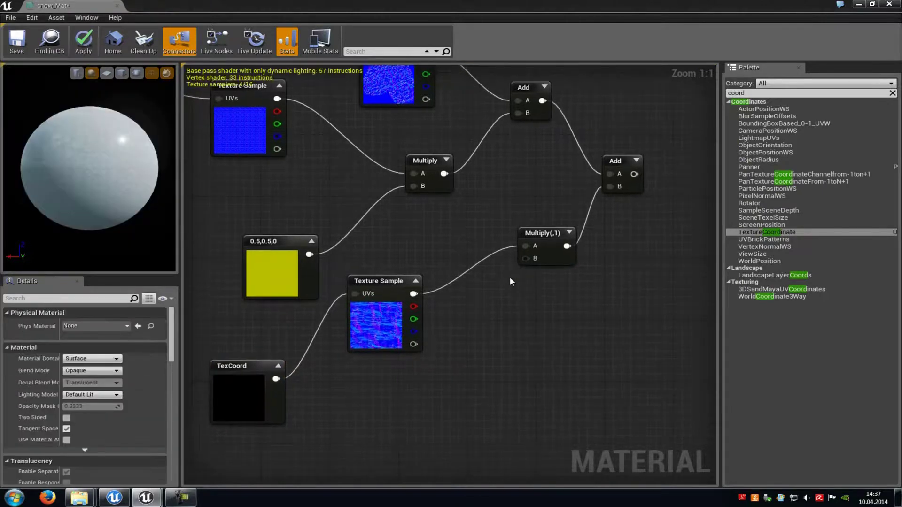
drag(309, 254, 534, 259)
right_drag(549, 204, 342, 257)
scroll(462, 206, down, 3)
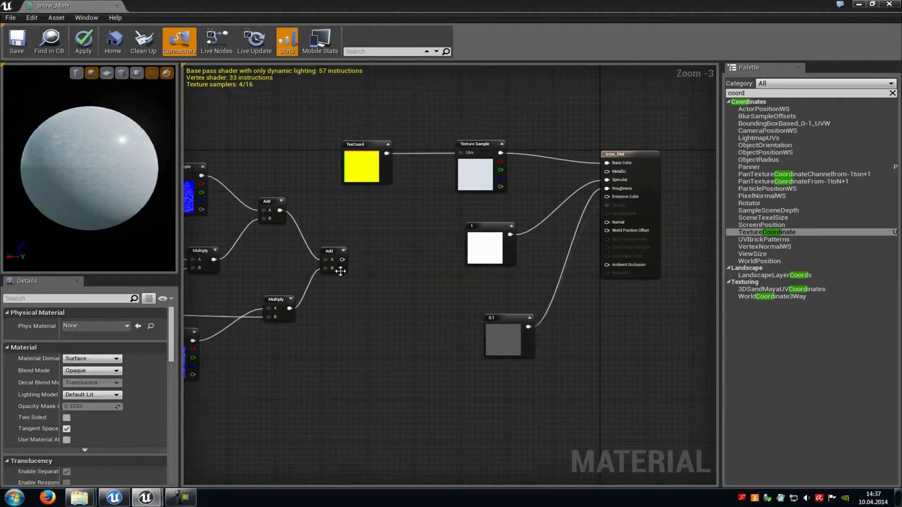
drag(341, 260, 607, 222)
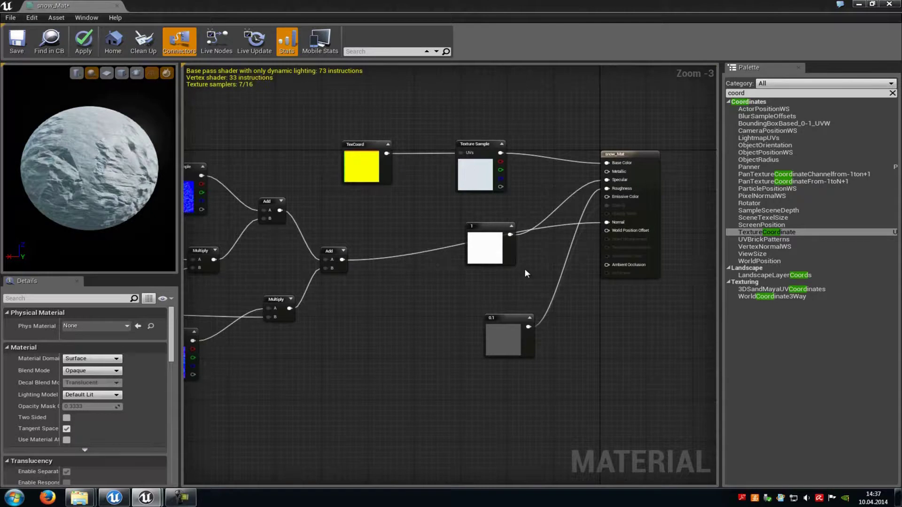
Place an Add and a Multiply node in the free area below the 0.1 constant and wire the Multiply into the Add's B.
right_drag(454, 374, 442, 268)
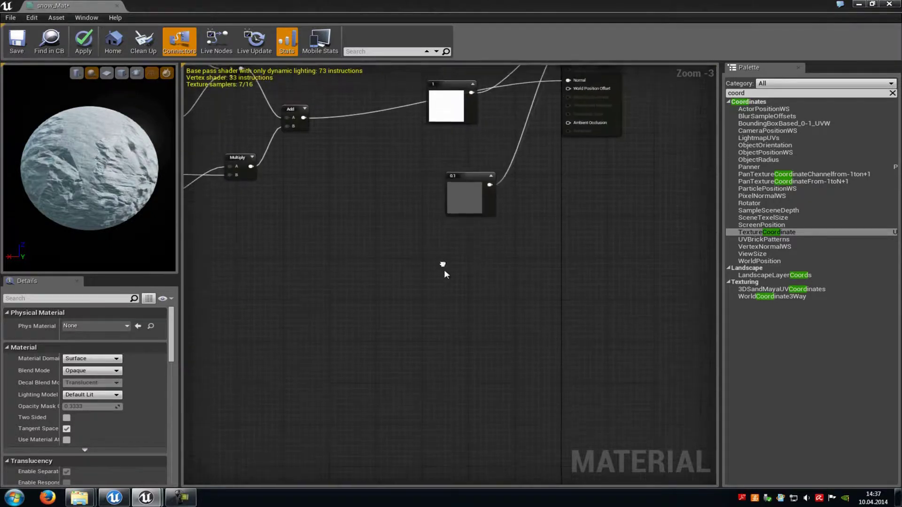
scroll(531, 317, up, 1)
click(534, 324)
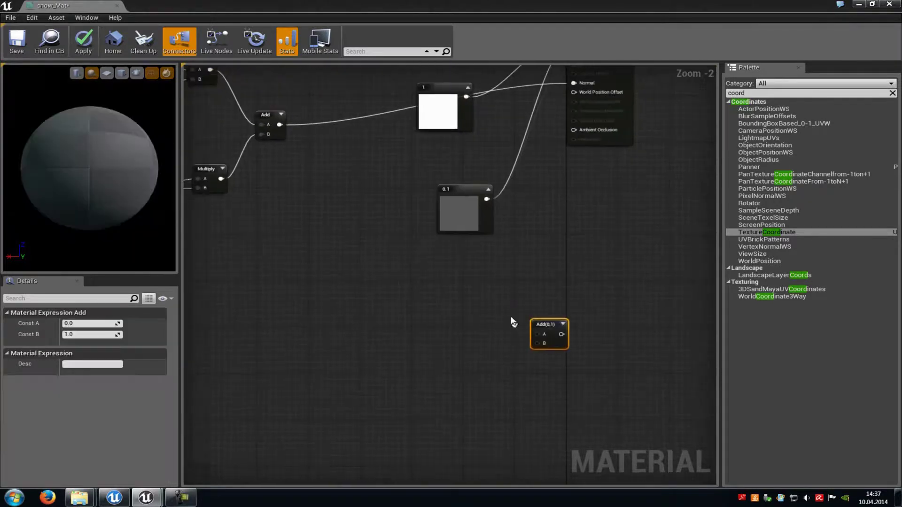
right_drag(514, 322, 493, 273)
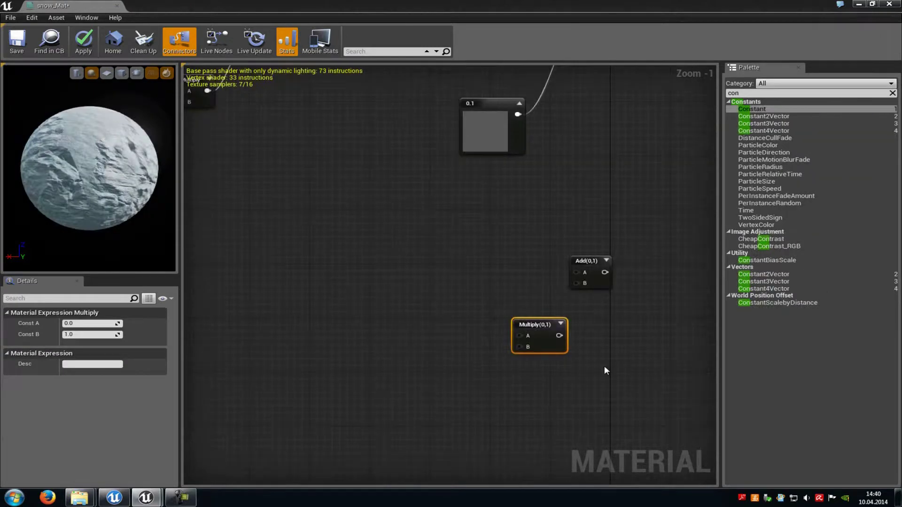
drag(559, 335, 576, 283)
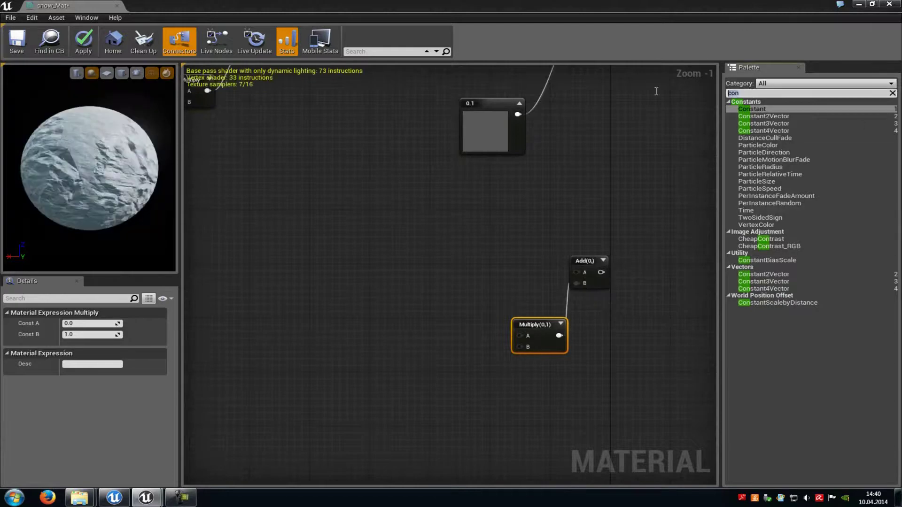
Add a Fresnel node wired into the new Add's A and edit its Exponent.
text(fres)
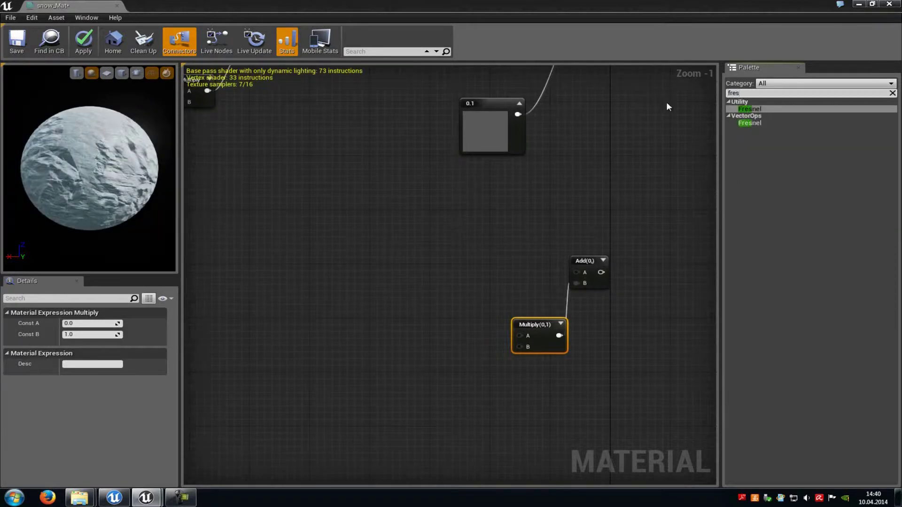
drag(741, 112, 402, 229)
drag(482, 244, 574, 273)
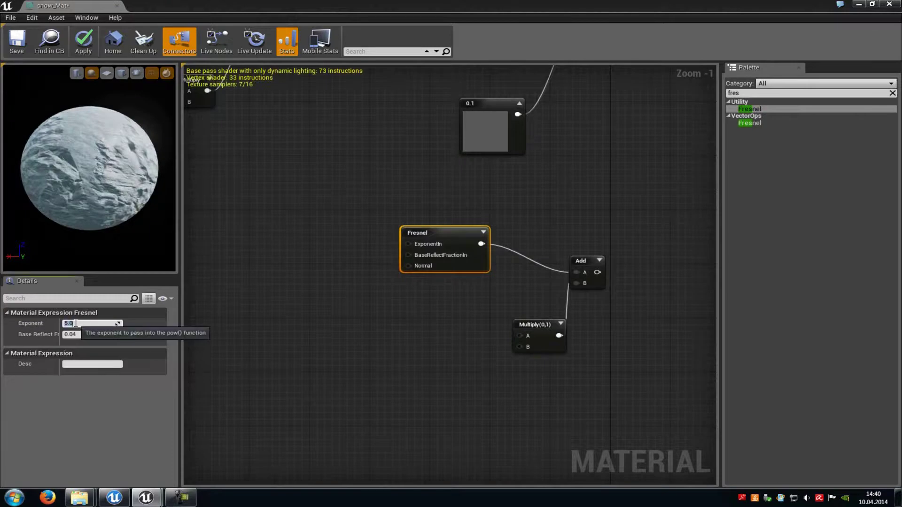
key(Tab)
click(504, 353)
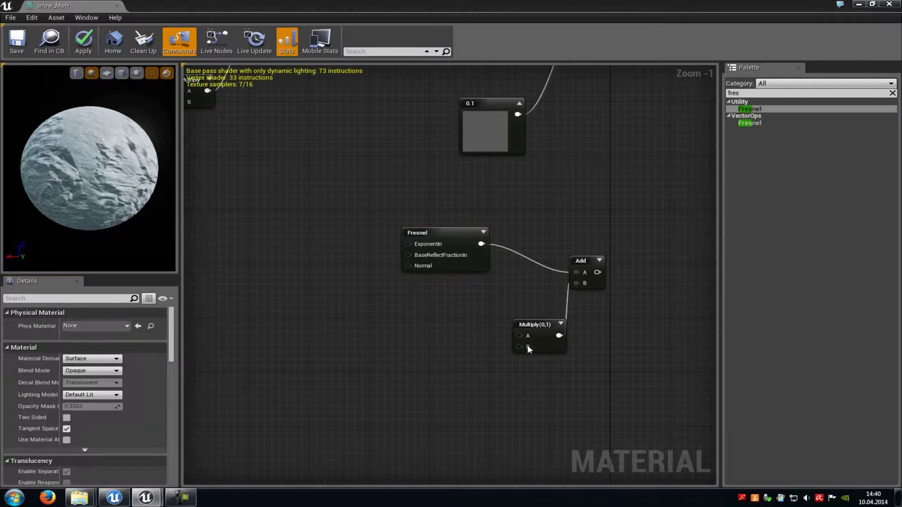
Add a Constant with value 6 below the Fresnel node and wire it into the new Multiply's B.
drag(783, 93, 618, 77)
text(con)
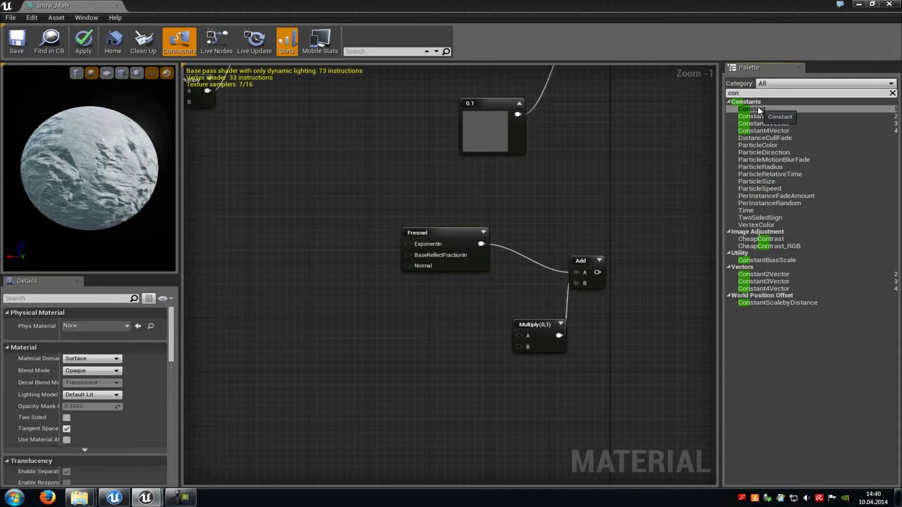
drag(759, 110, 413, 372)
click(99, 324)
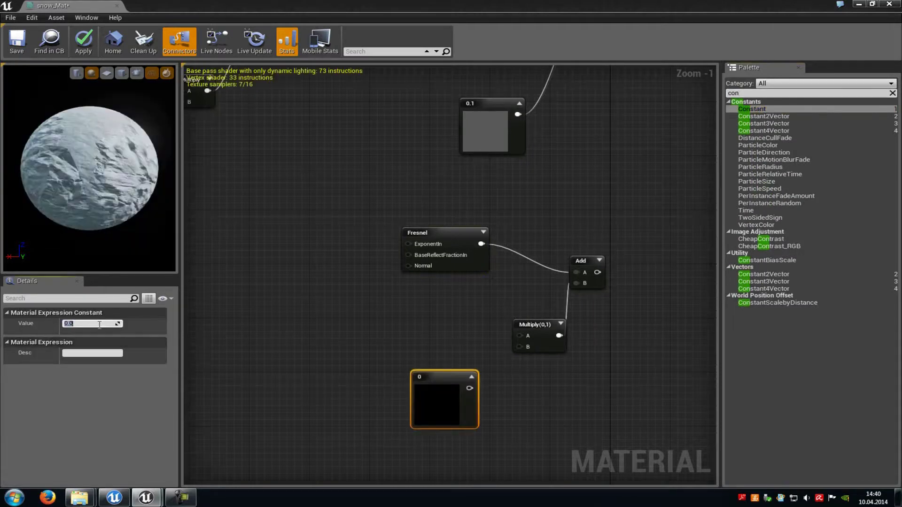
key(Return)
drag(470, 388, 521, 347)
click(478, 345)
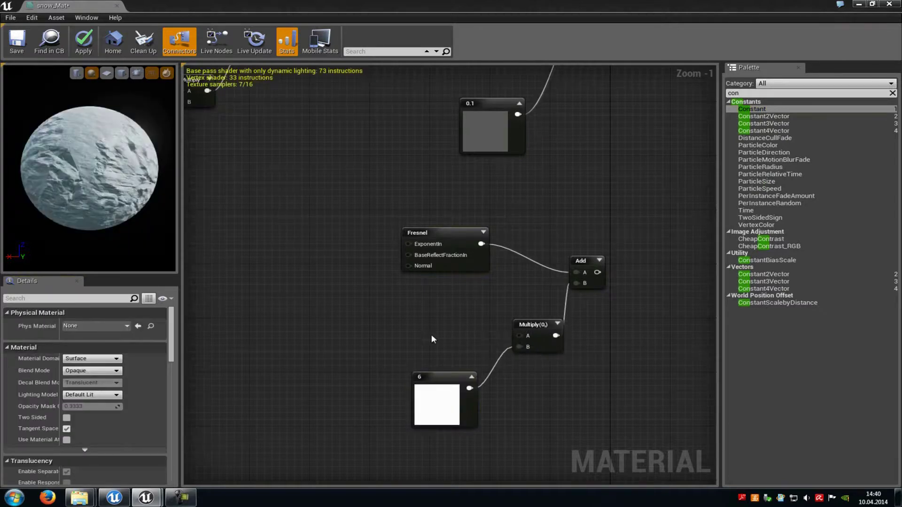
Place another Multiply node below the Fresnel node and wire it into the A input of the Multiply fed by constant 6.
click(354, 318)
drag(402, 327, 520, 337)
click(361, 297)
Add a Constant4Vector and wire it into the leftmost new Multiply's A.
right_drag(525, 230, 570, 226)
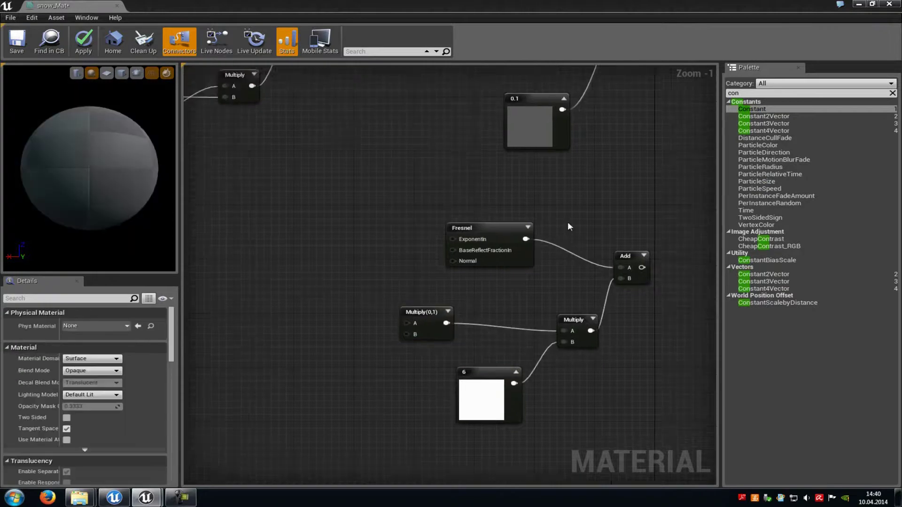
drag(763, 130, 258, 259)
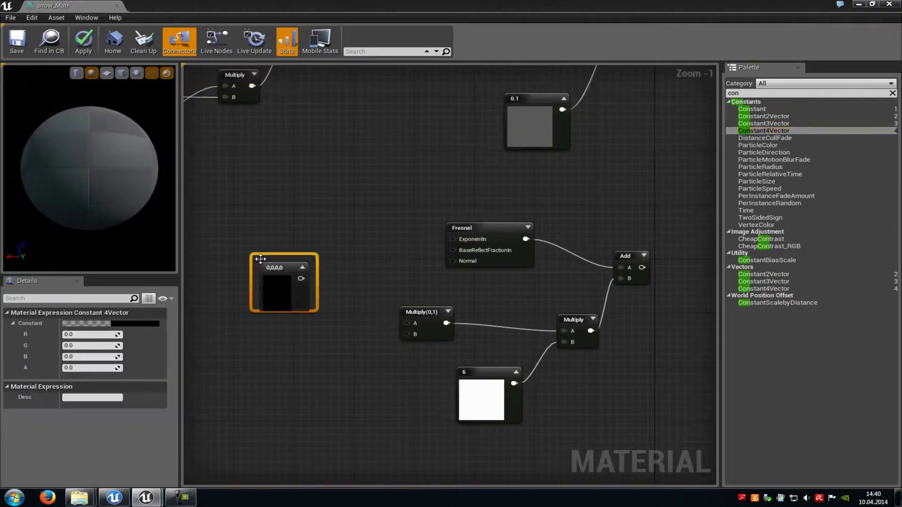
drag(308, 272, 406, 323)
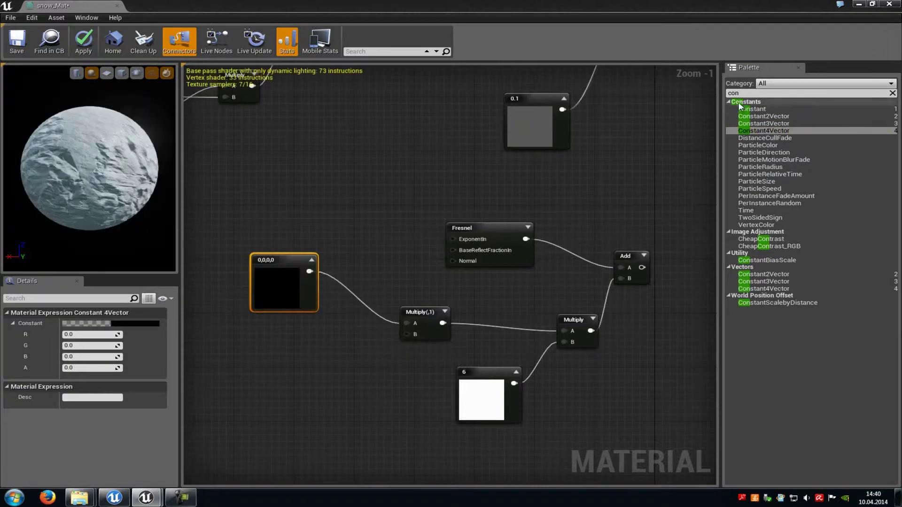
Add a Constant with value 0.3 below the Constant4Vector and wire it into the leftmost new Multiply's B.
drag(752, 108, 298, 358)
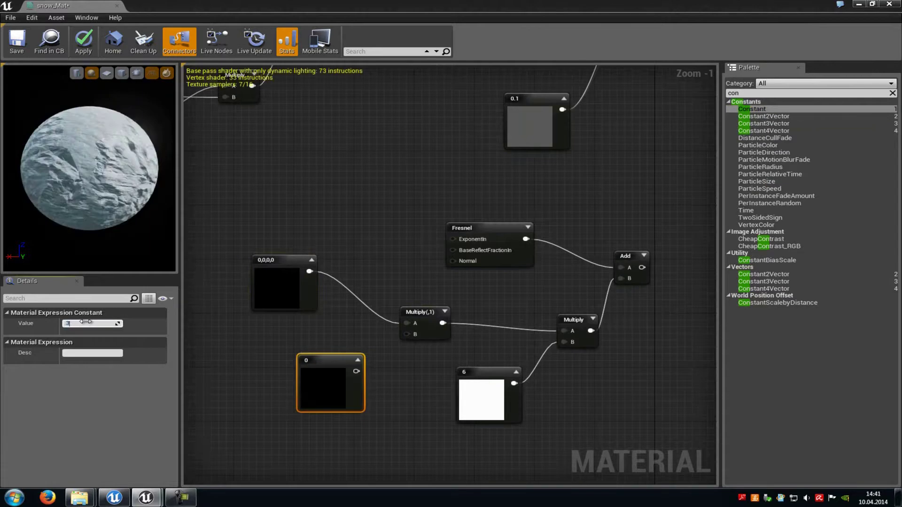
text(0.3)
key(Return)
drag(356, 371, 408, 337)
right_drag(347, 328, 381, 342)
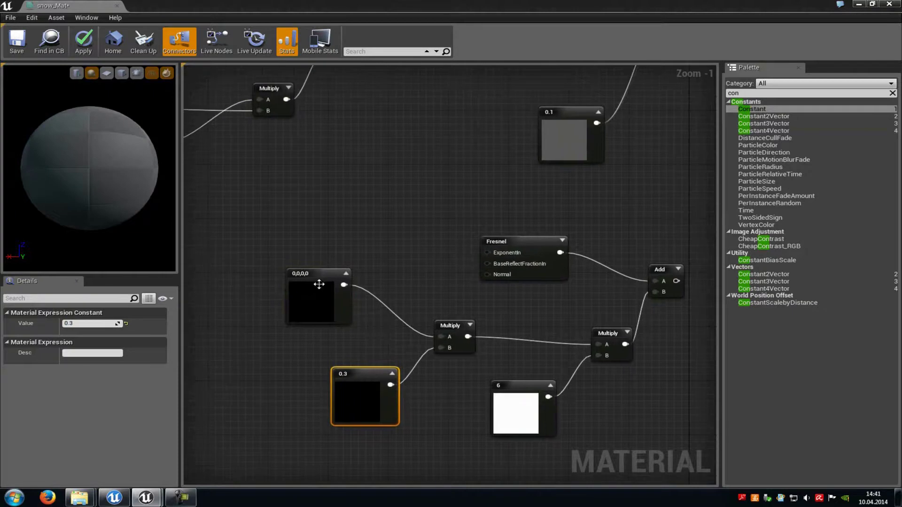
click(319, 293)
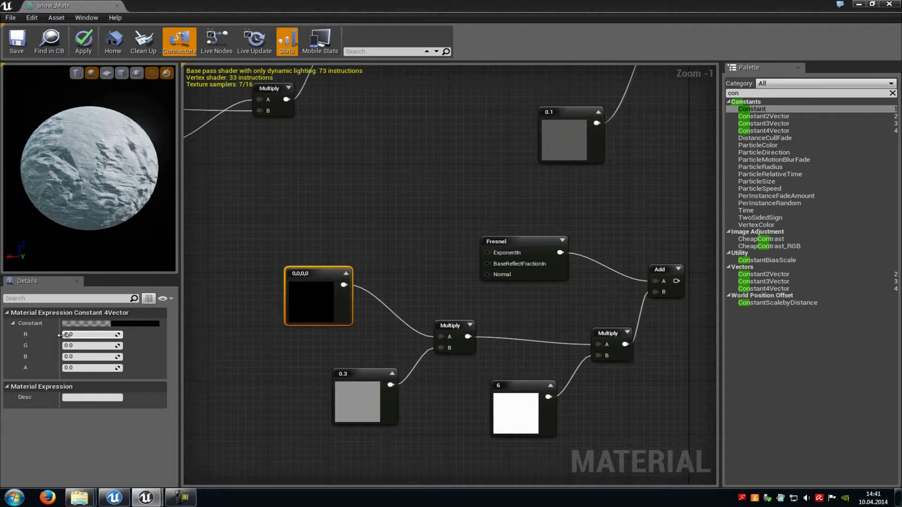
click(128, 324)
drag(196, 350, 165, 331)
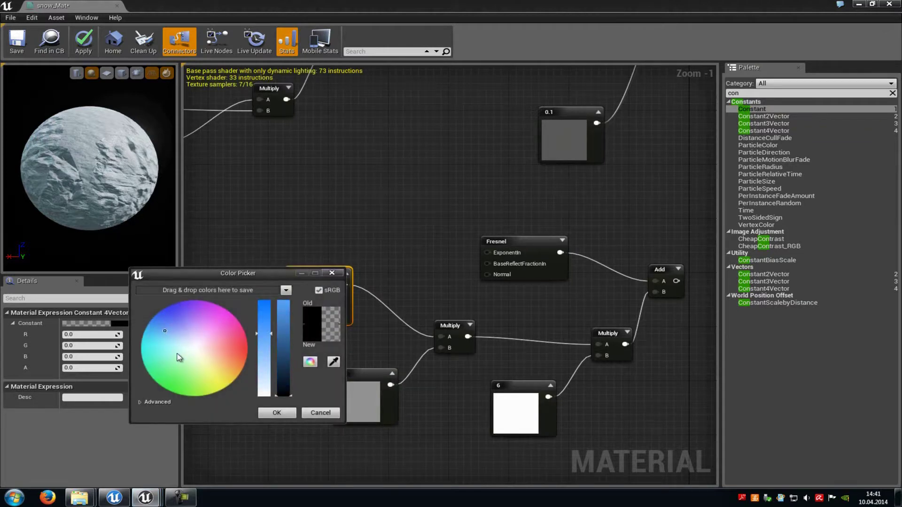
click(324, 417)
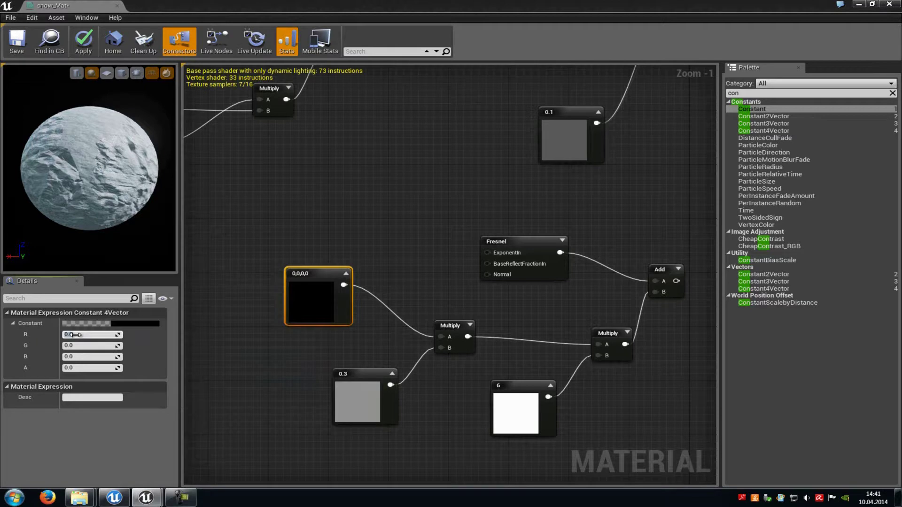
Set the Constant4Vector's G to 0.108917, B to 0.283186 and A to 1, then deselect the node.
key(Tab)
key(Tab)
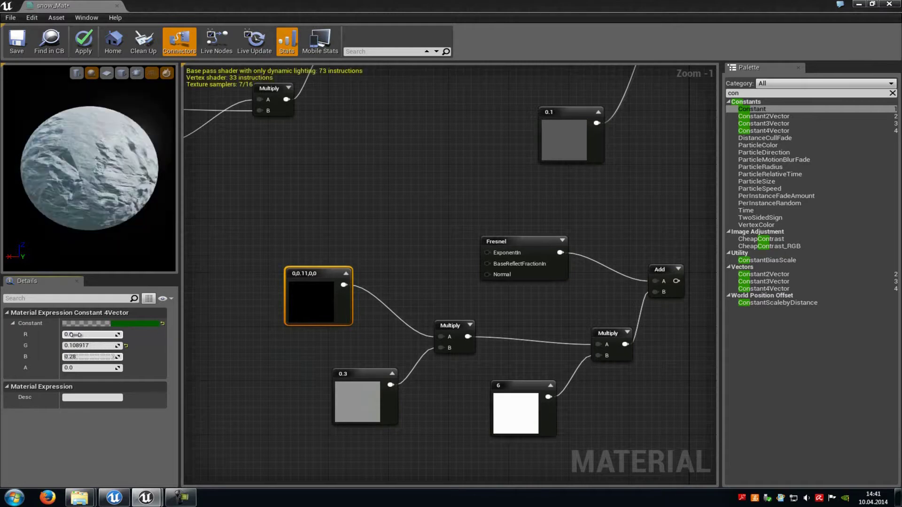
text(0.283186)
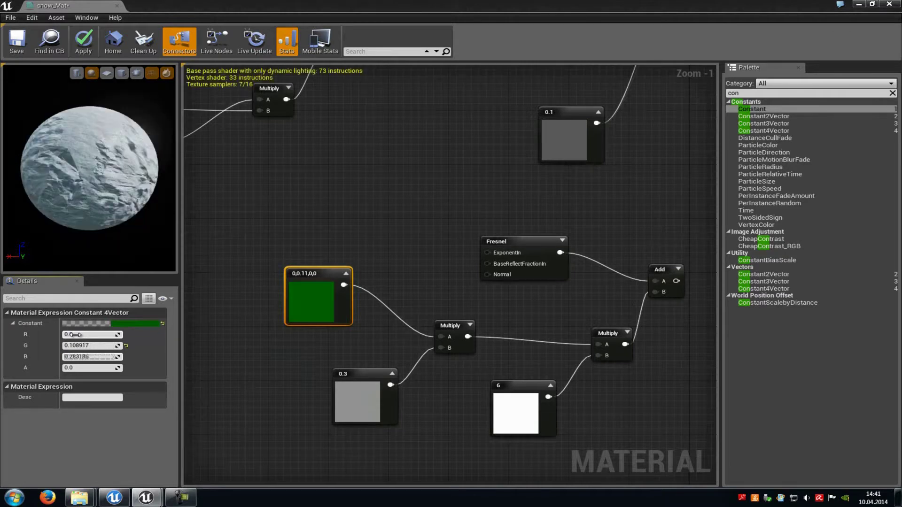
key(Tab)
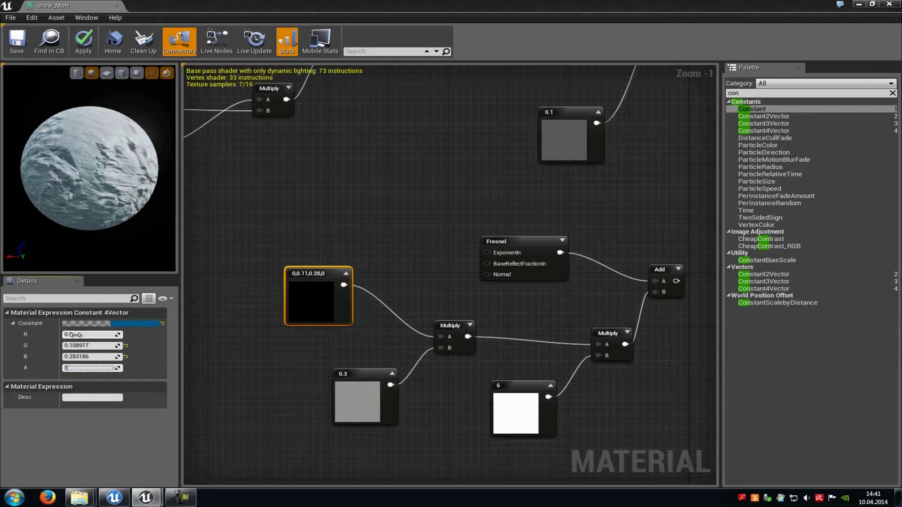
text(1)
click(413, 156)
Wire the output of the Fresnel network's Add node into the material node's Subsurface Color input.
right_drag(623, 220, 513, 226)
scroll(624, 197, down, 1)
right_drag(624, 197, 548, 289)
scroll(548, 289, down, 1)
drag(511, 347, 525, 155)
right_drag(325, 200, 364, 229)
scroll(450, 249, down, 5)
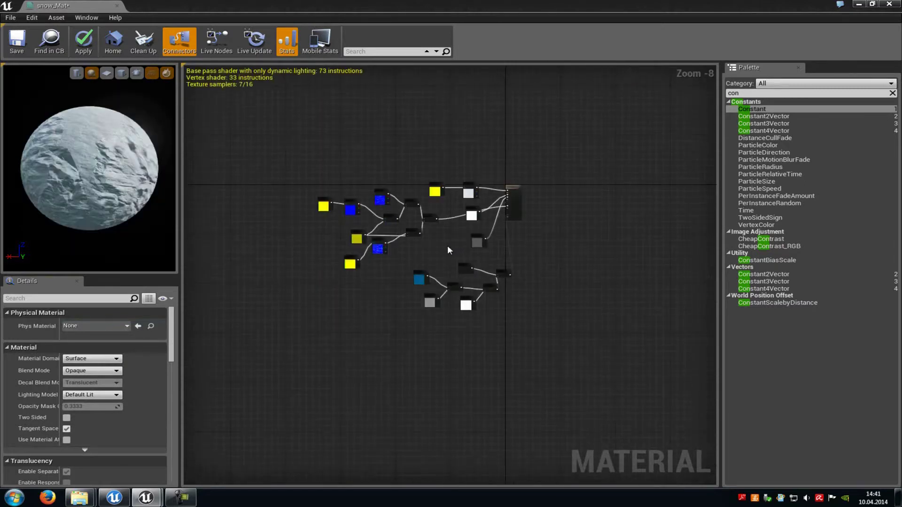
Change the material's Lighting Model to Subsurface.
scroll(447, 245, up, 3)
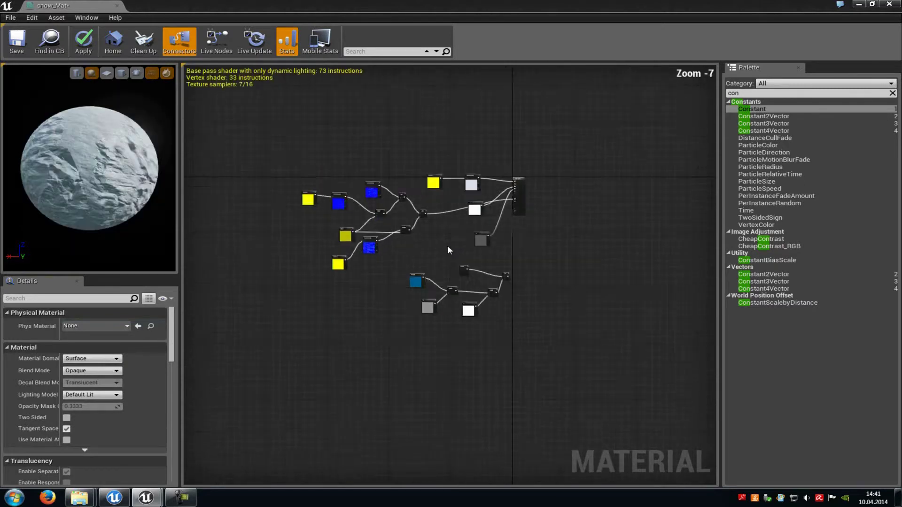
click(97, 396)
click(86, 415)
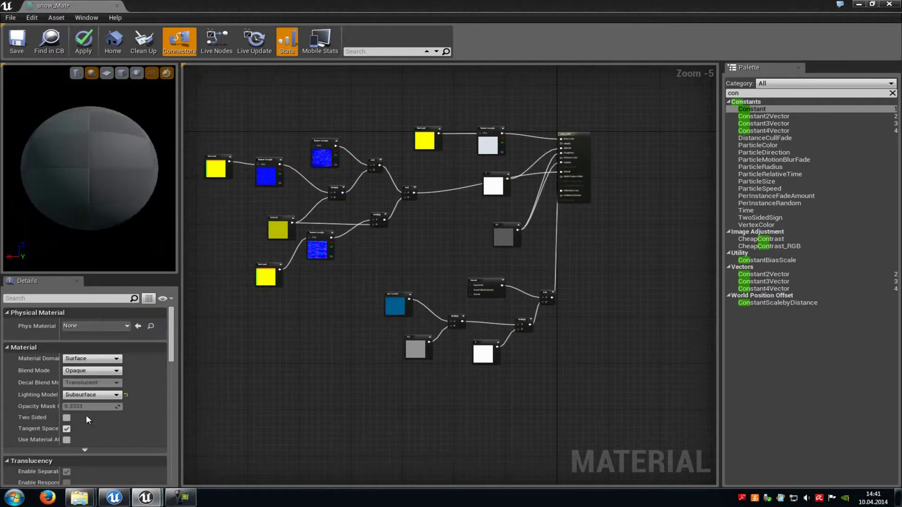
Enable Used with Static Lighting for the material, check the preview sphere from another angle and apply the changes.
scroll(125, 401, down, 8)
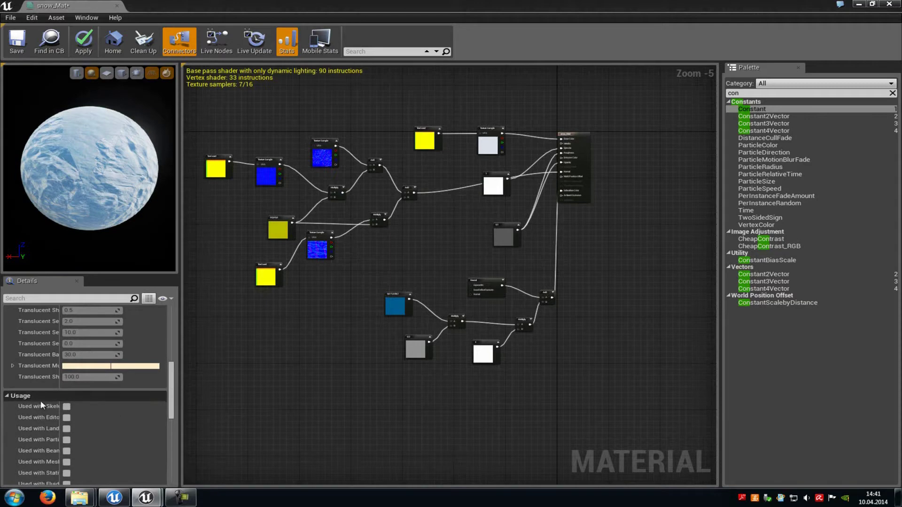
scroll(69, 398, down, 5)
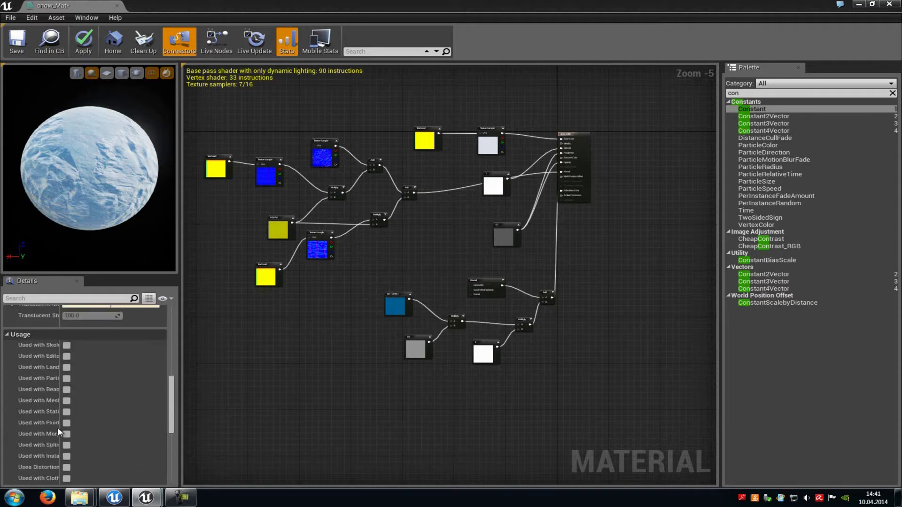
drag(60, 429, 92, 425)
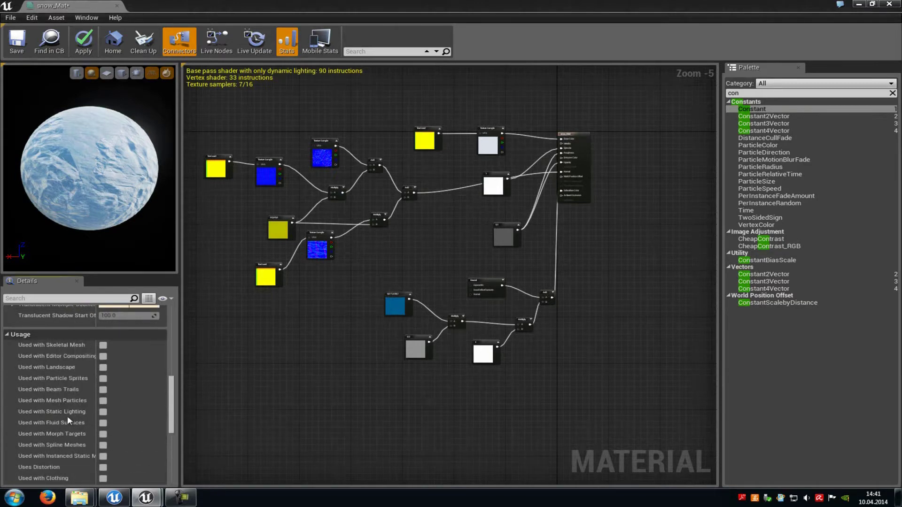
click(103, 413)
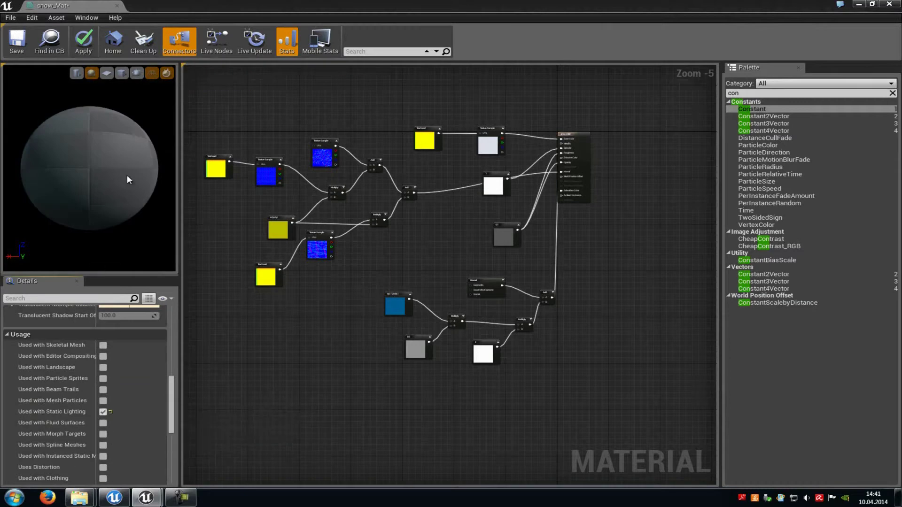
drag(65, 148, 123, 141)
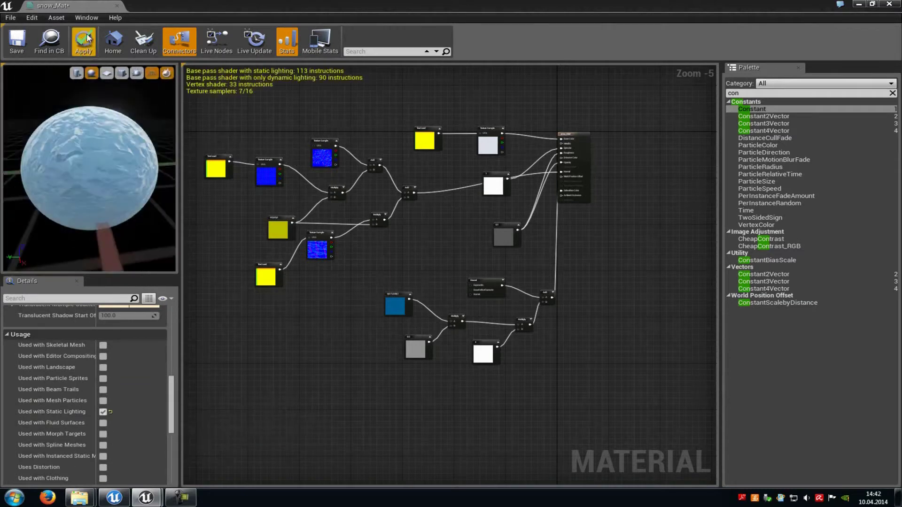
click(85, 38)
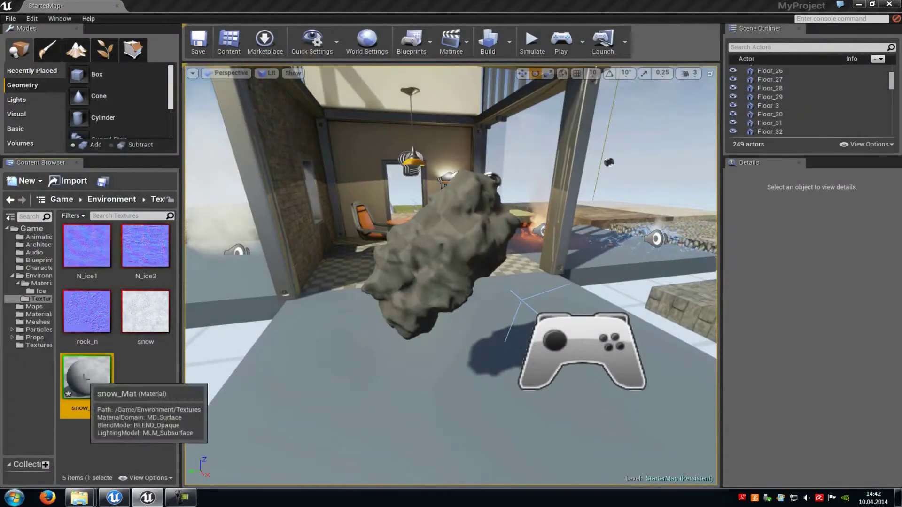
In the level editor, assign snow_Mat to the rock mesh and view the rock up close from its shaded side.
drag(86, 378, 426, 264)
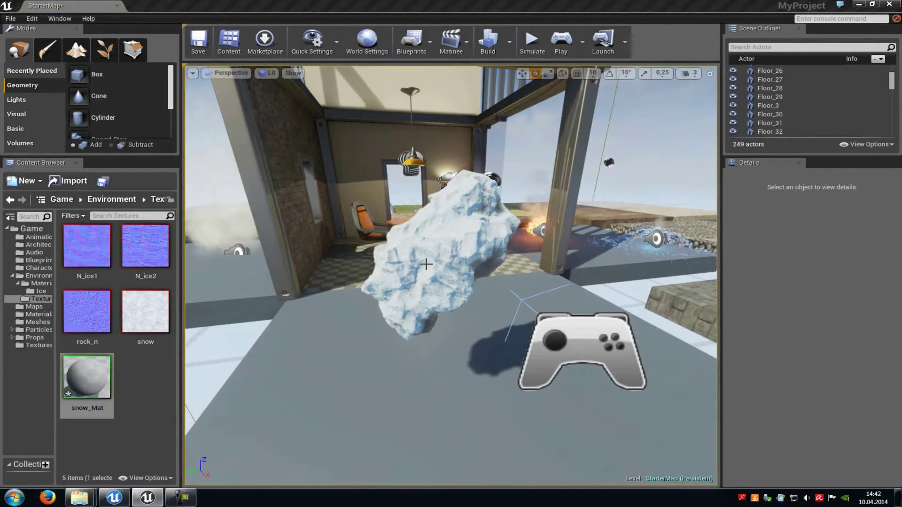
right_drag(437, 268, 480, 232)
key(w)
key(w)
key(d)
key(d)
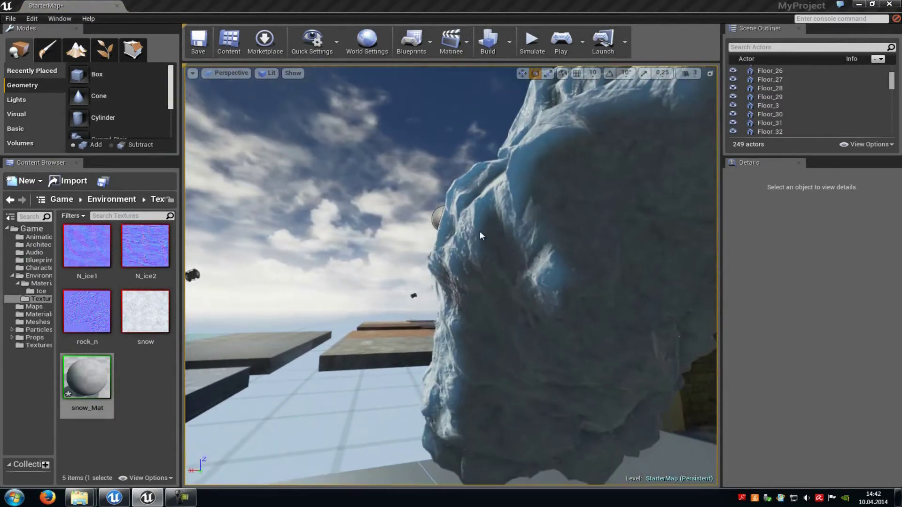
Reopen snow_Mat, change the Constant4Vector's color to a dark red with R 0.283186, G 0.002603, B 0.013423, and apply it.
double_click(86, 376)
right_drag(303, 388, 523, 265)
right_drag(375, 405, 383, 234)
right_drag(344, 306, 438, 268)
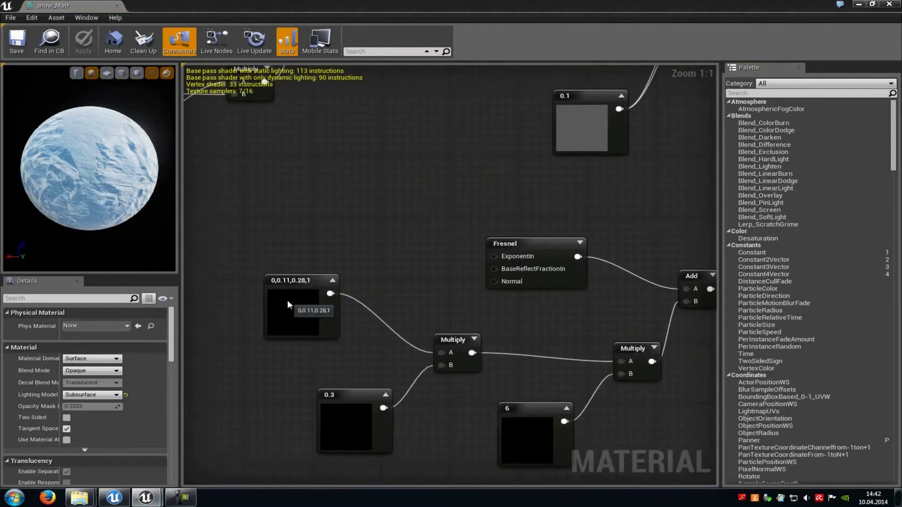
click(288, 305)
click(127, 323)
click(246, 344)
click(278, 413)
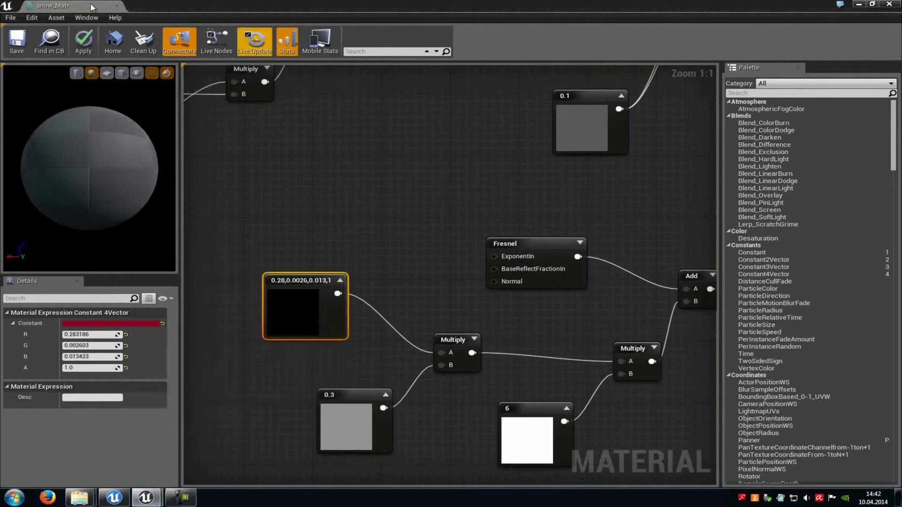
click(94, 37)
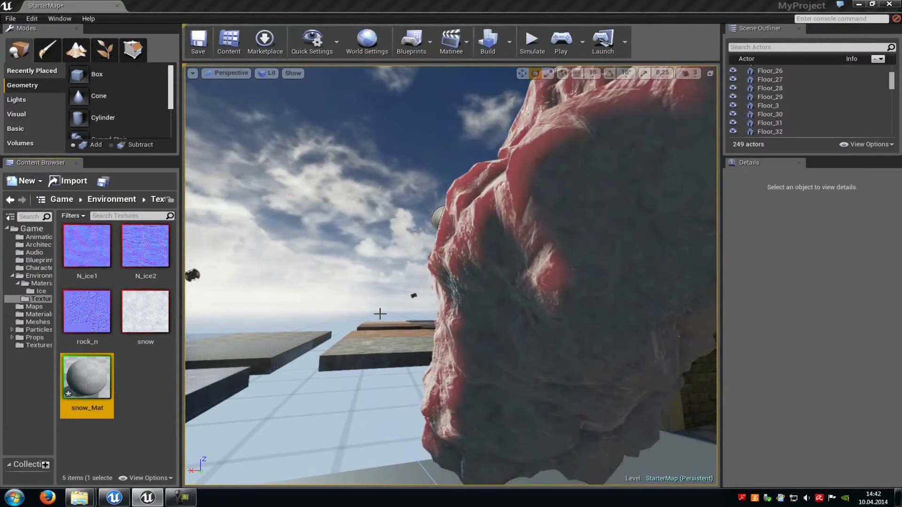
Examine the red subsurface tint on the rock in the level from the backlit and the sunlit side.
right_drag(378, 283, 505, 247)
mouse_move(512, 211)
right_down()
mouse_move(258, 210)
mouse_move(328, 206)
mouse_move(291, 188)
mouse_move(277, 160)
right_up()
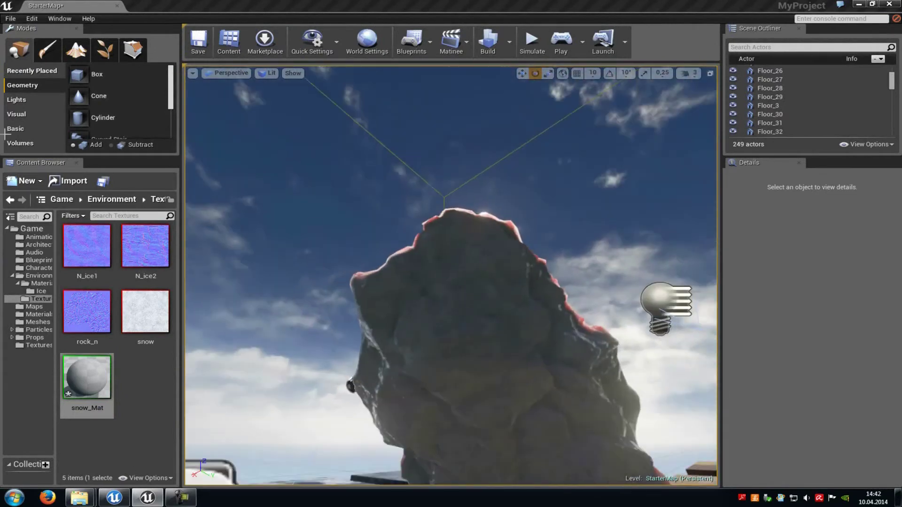
mouse_move(569, 301)
right_down()
mouse_move(604, 354)
mouse_move(737, 394)
mouse_move(878, 388)
mouse_move(559, 283)
right_up()
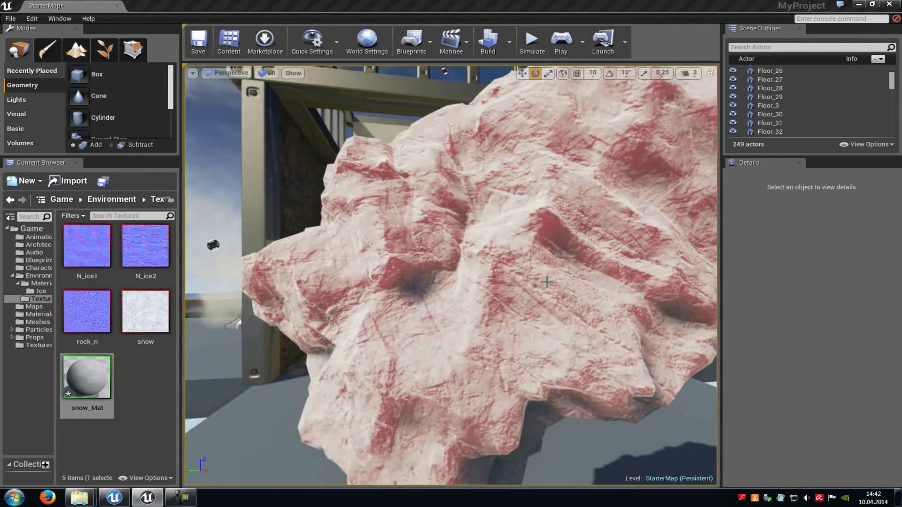